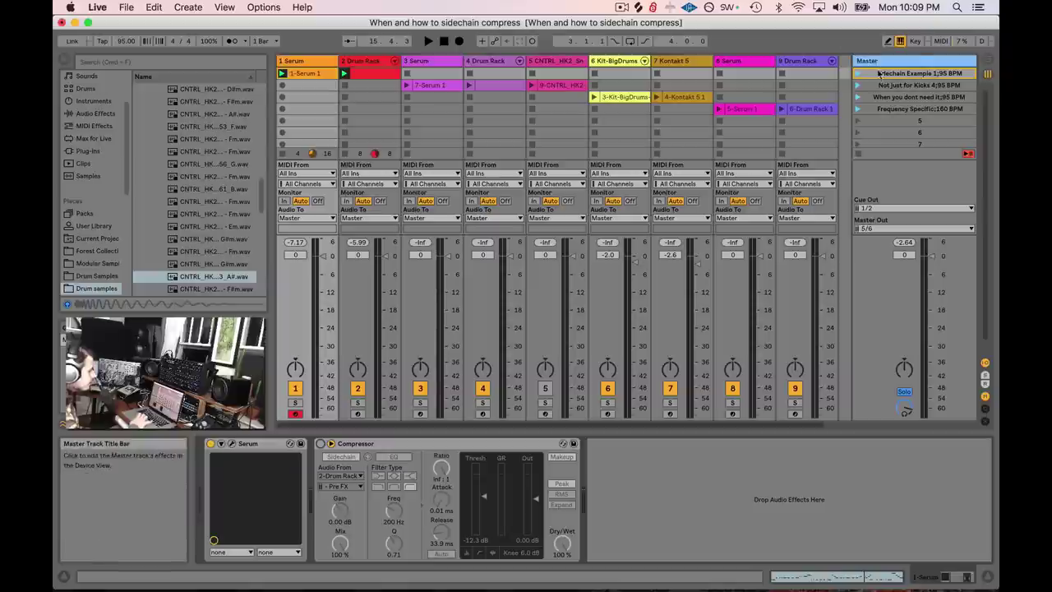
- Play the Sidechain Example 1 scene to audition the Serum and Drum Rack clips together
key("space")
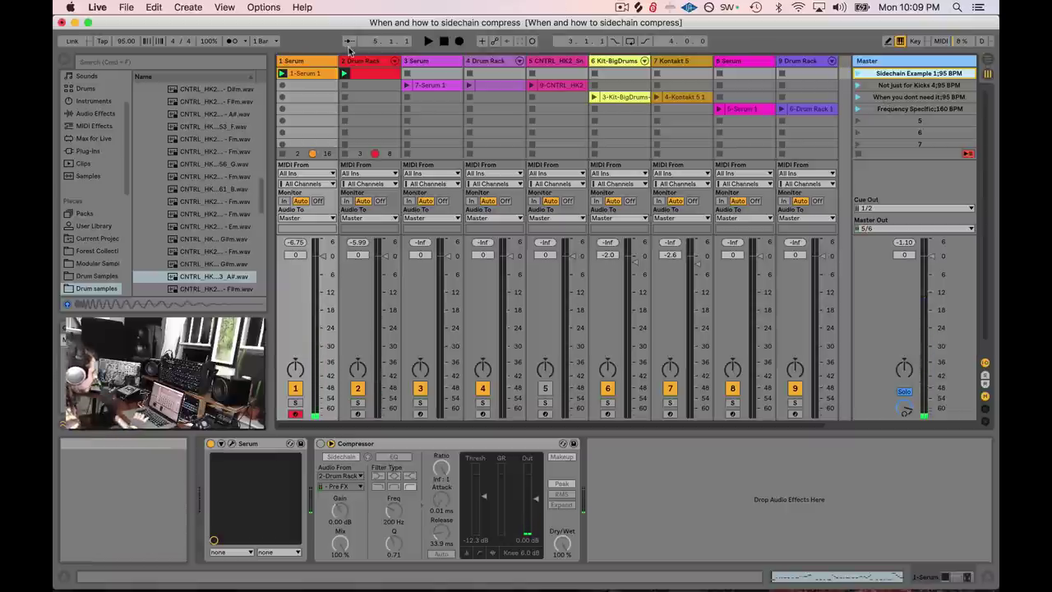
left_click(366, 75)
left_click(303, 406)
key("space")
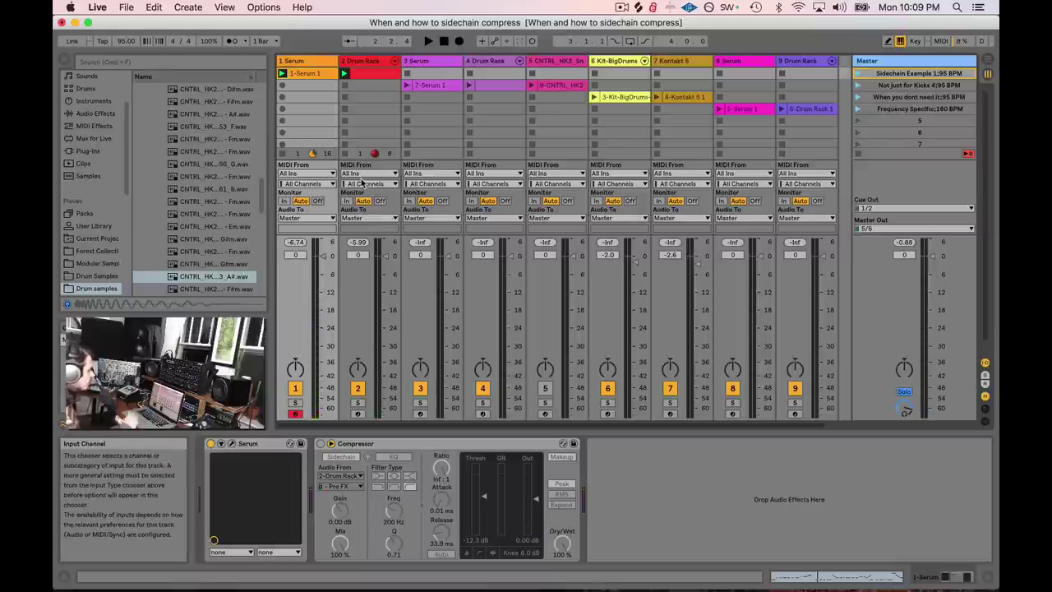
- Delete the existing Compressor from track 1 Serum and briefly play the loop without it
left_click(415, 451)
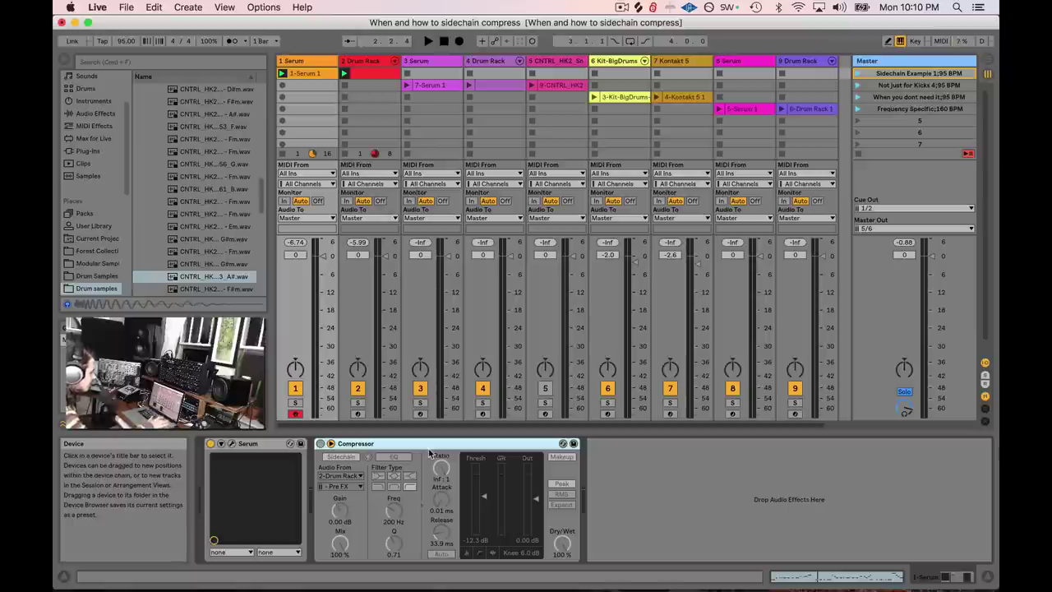
key("Delete")
scroll(99, 173, "up", 3)
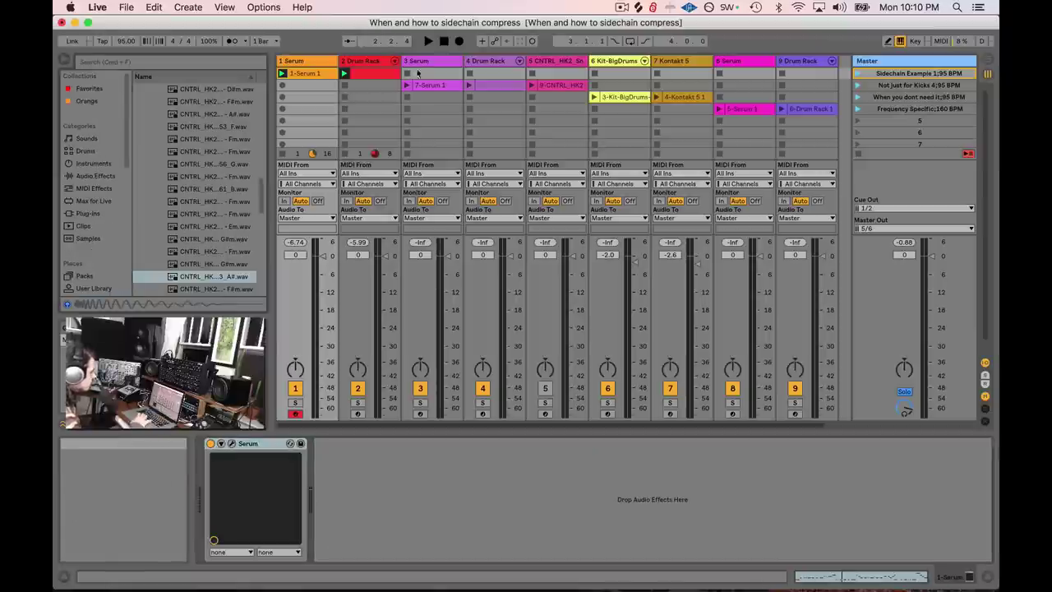
key("space")
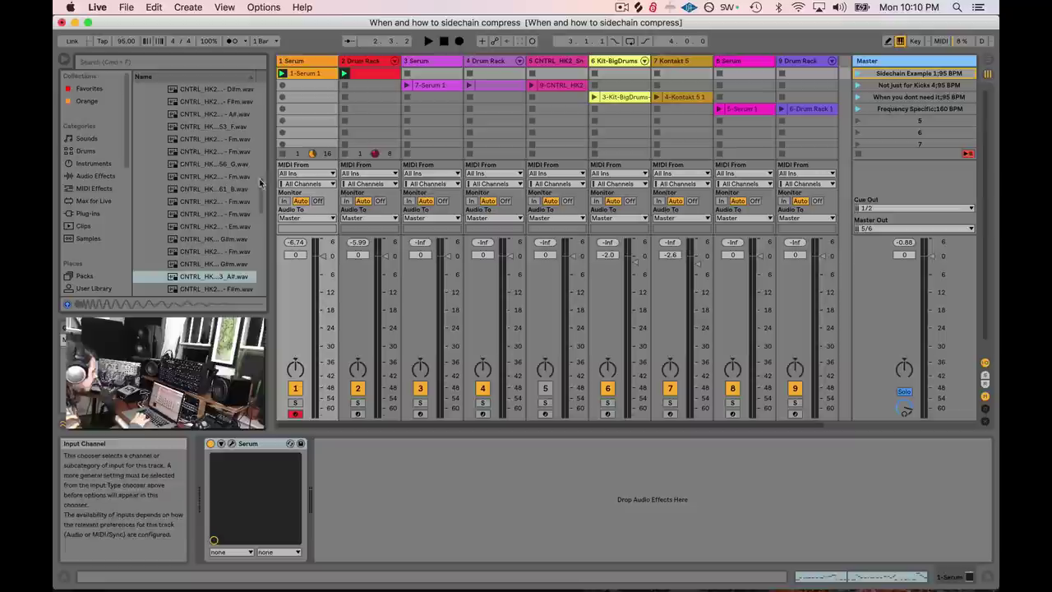
- Add a new Compressor from the audio effects after Serum on track 1
left_click(92, 176)
left_click(156, 179)
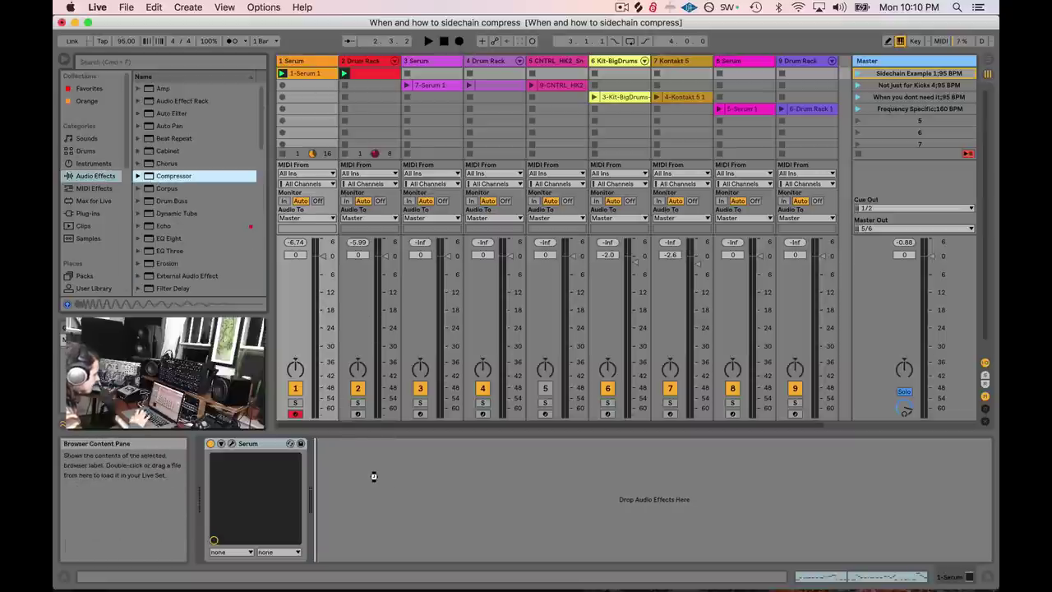
left_click_drag(373, 476, 375, 480)
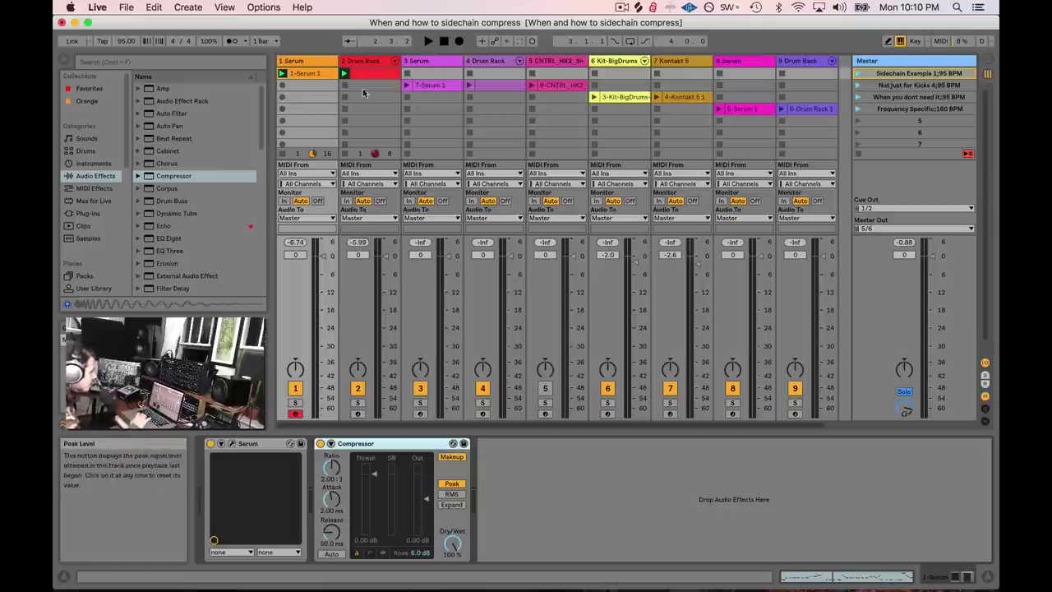
left_click(351, 62)
left_click(319, 64)
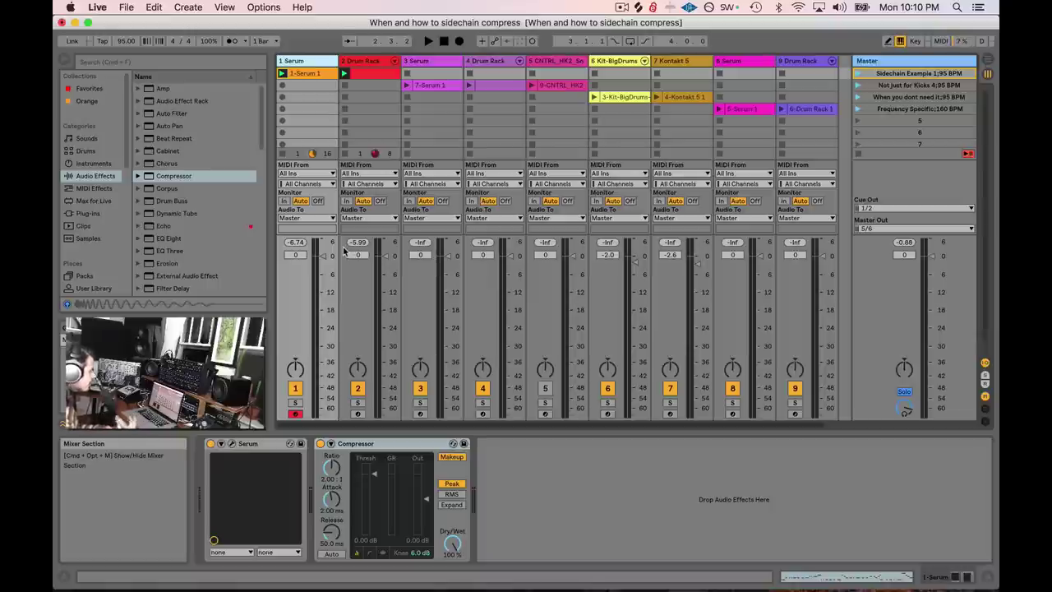
- Reveal the new Compressor's sidechain controls and enable Sidechain
left_click(331, 444)
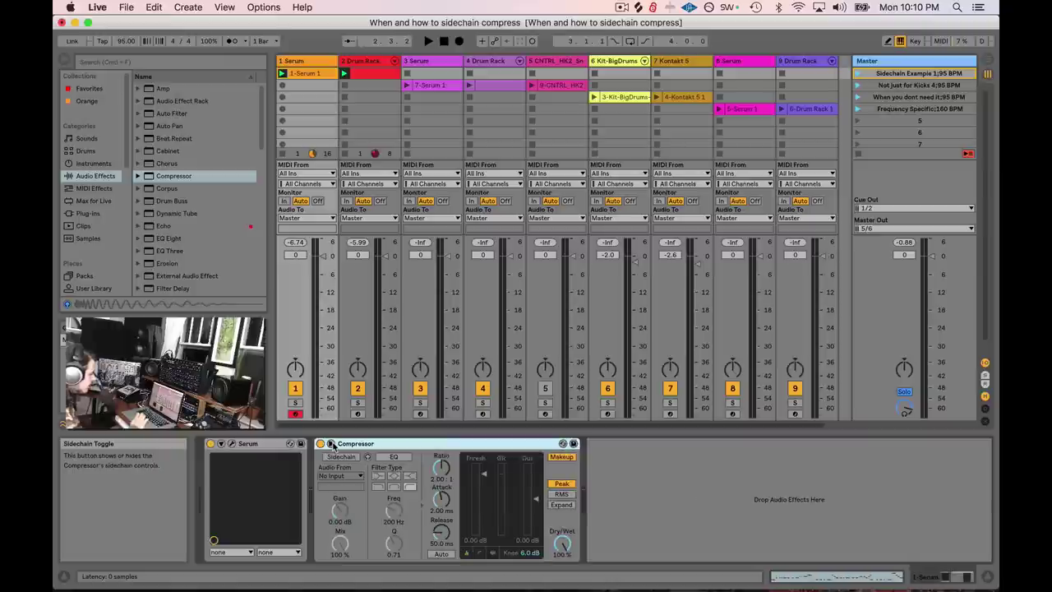
left_click(341, 457)
left_click(341, 456)
left_click(341, 457)
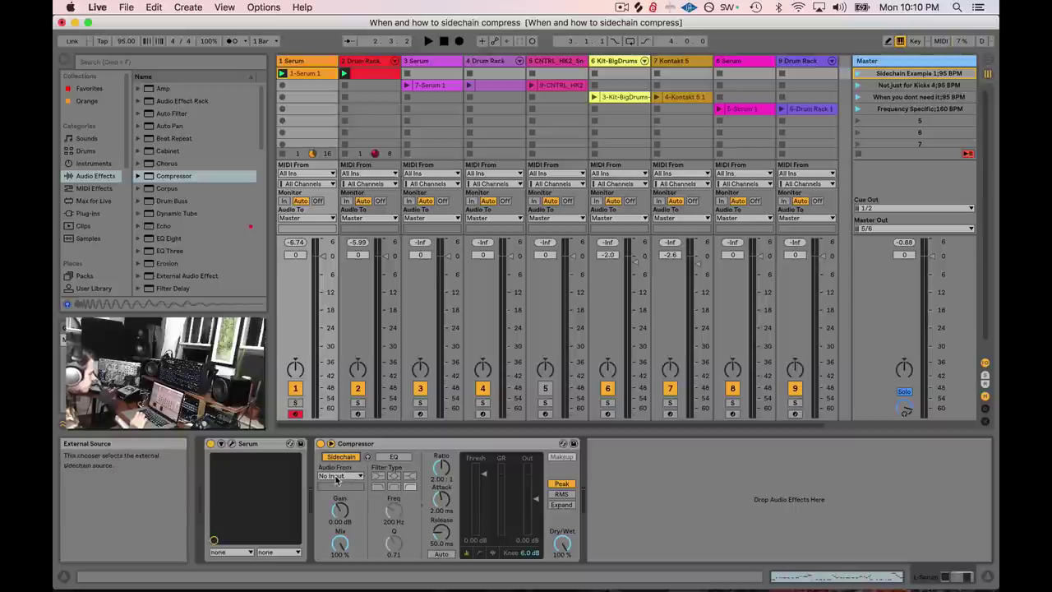
- Set the sidechain source to 2-Drum Rack, tapped at CNTRL HK2 Kick 044 G - Gm Pre FX
left_click(335, 476)
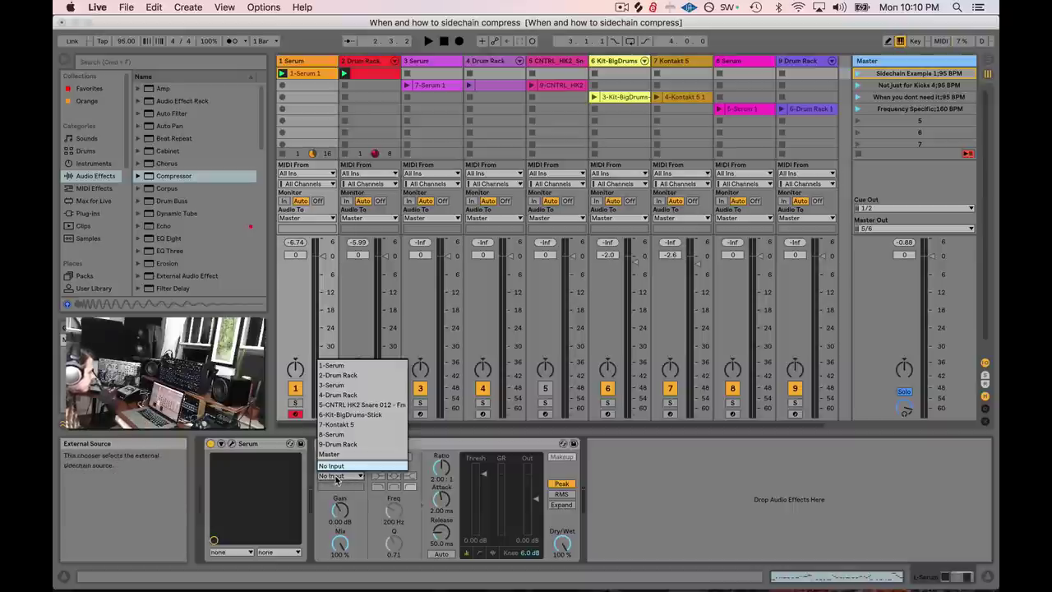
left_click(359, 375)
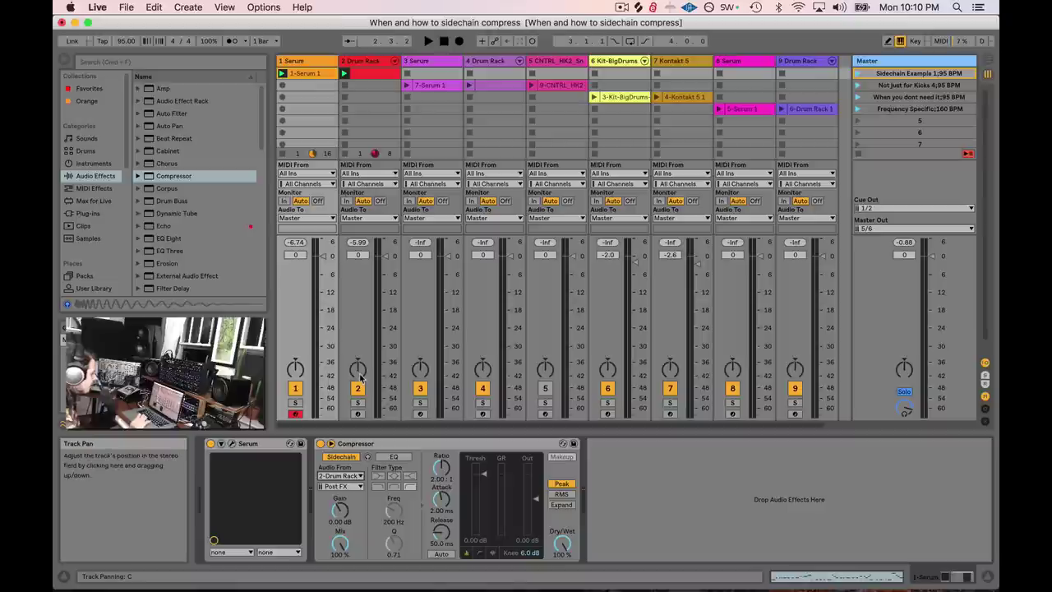
left_click(339, 486)
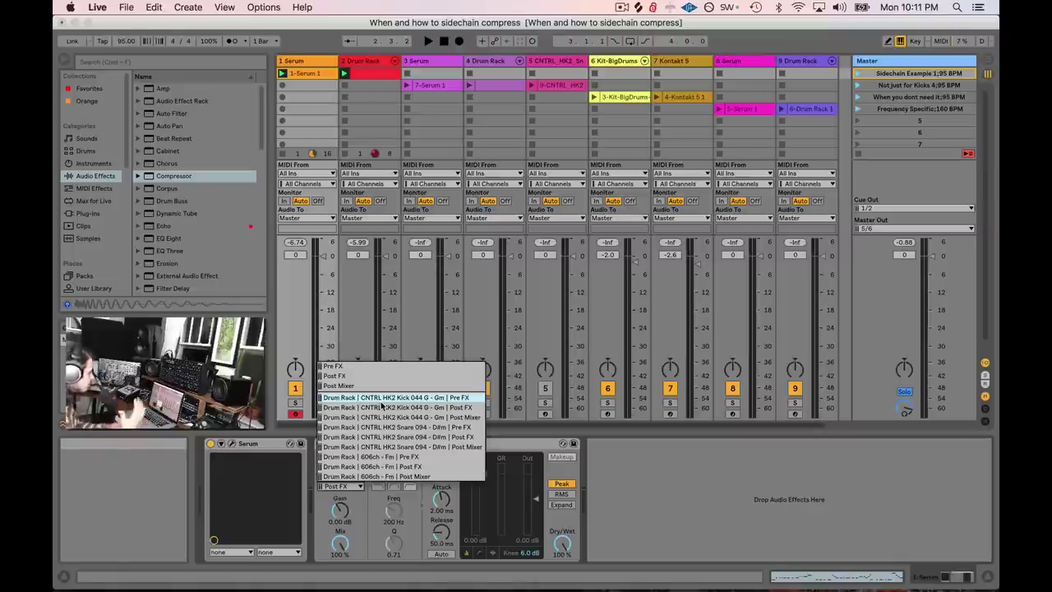
left_click(382, 401)
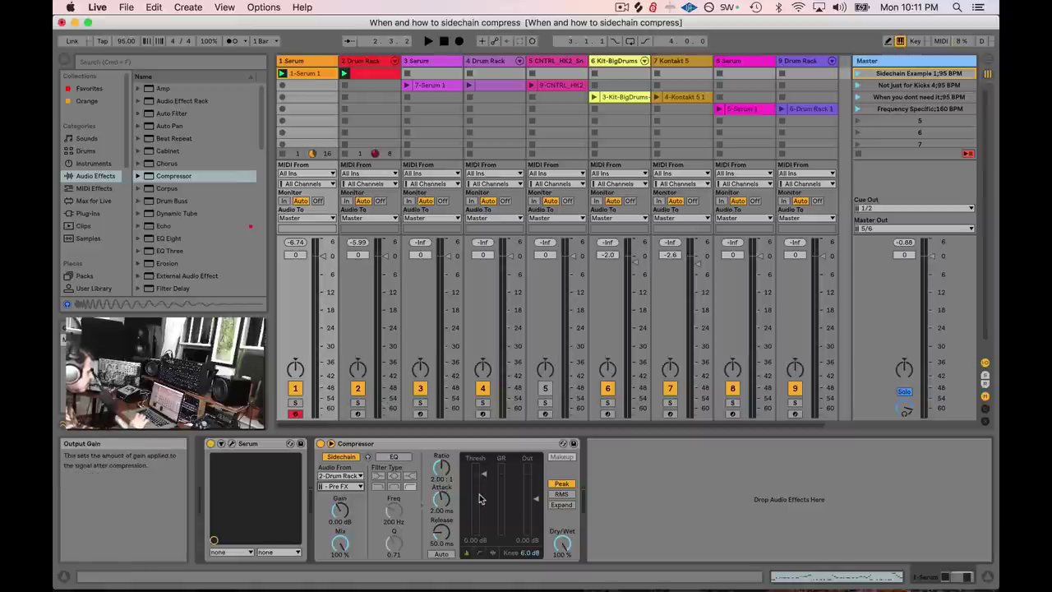
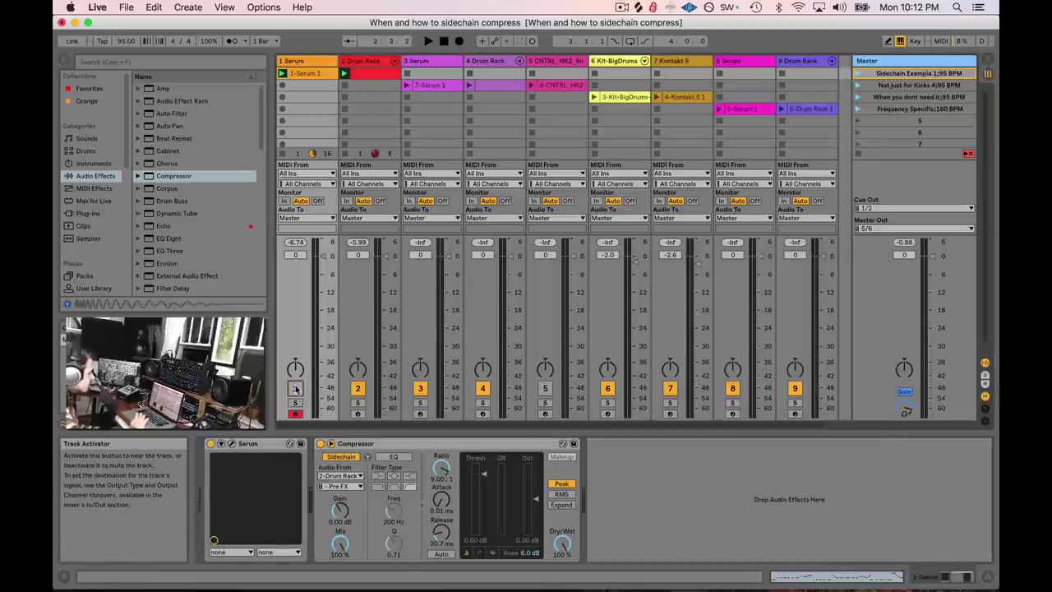
- Play the drums with track 1 Serum muted to check the sidechain input, and reactivate track 1
key("F1")
key("space")
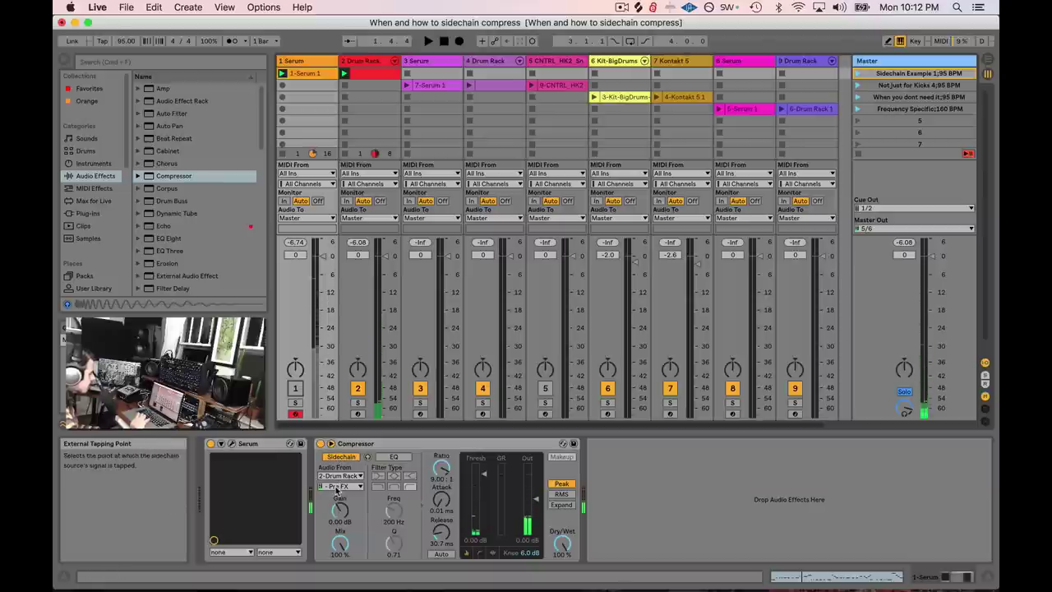
key("space")
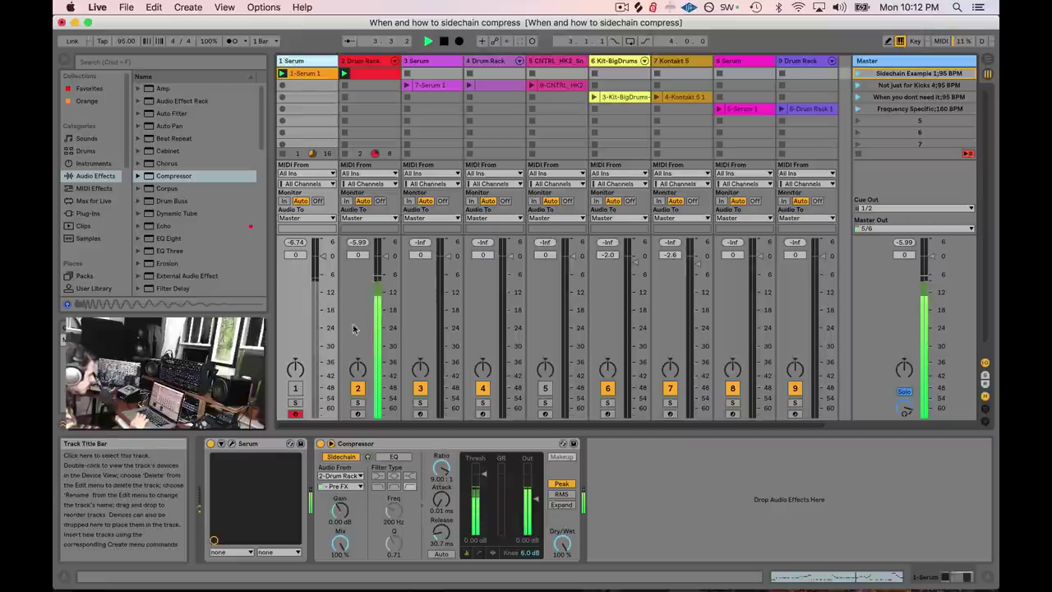
left_click(294, 388)
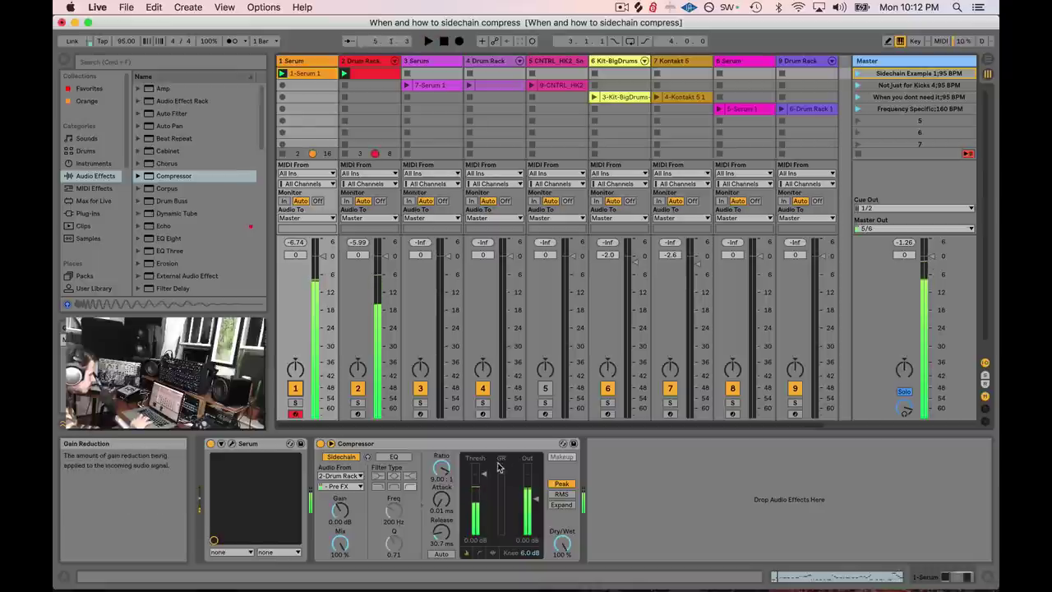
- Lower the Compressor's threshold to about -13.8 dB and play the loop to hear the kick ducking the Serum
left_click_drag(482, 474, 481, 490)
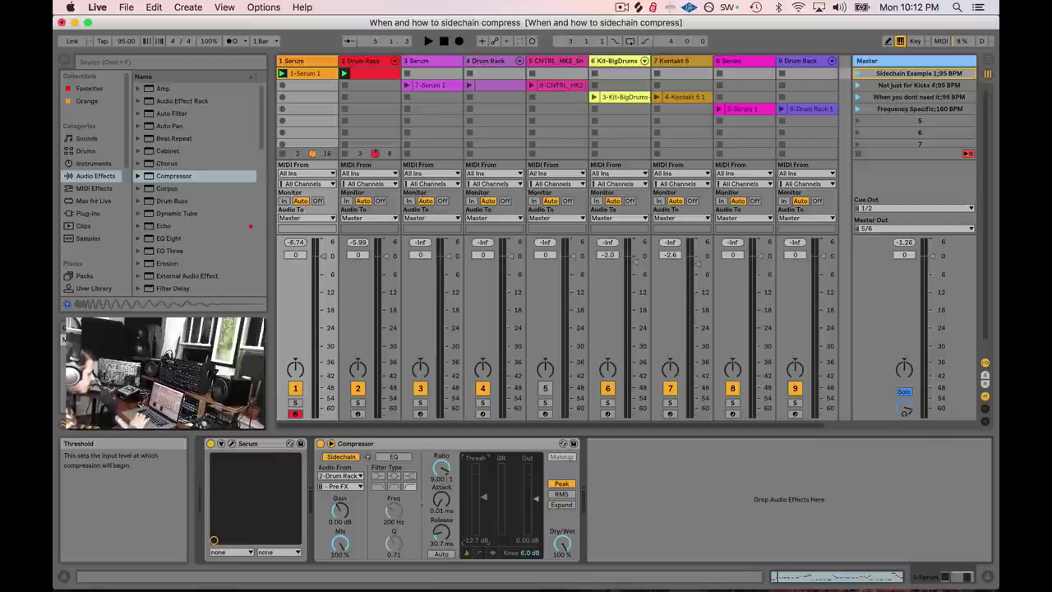
key("space")
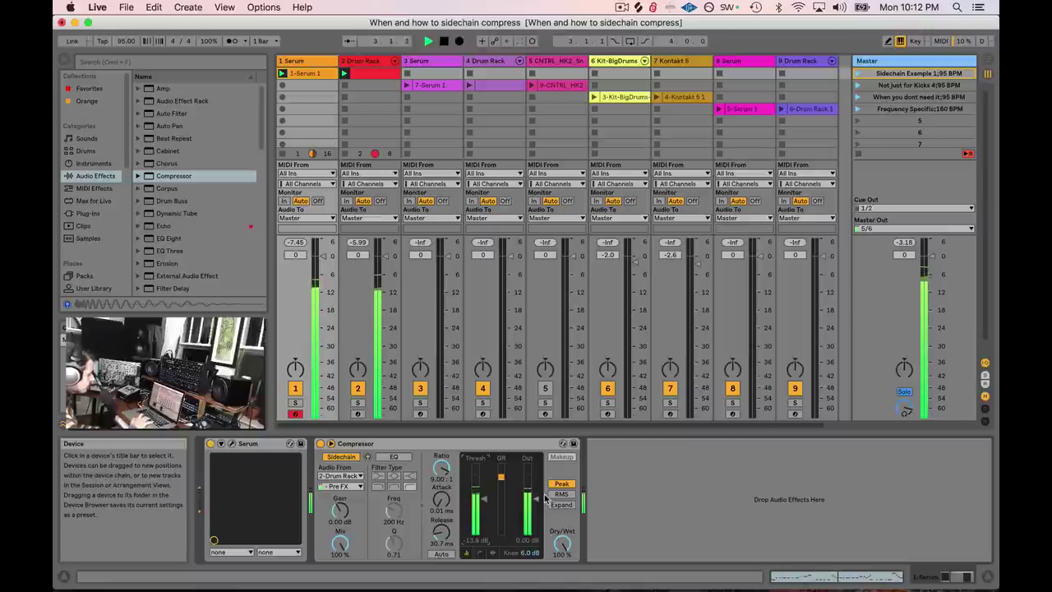
key("space")
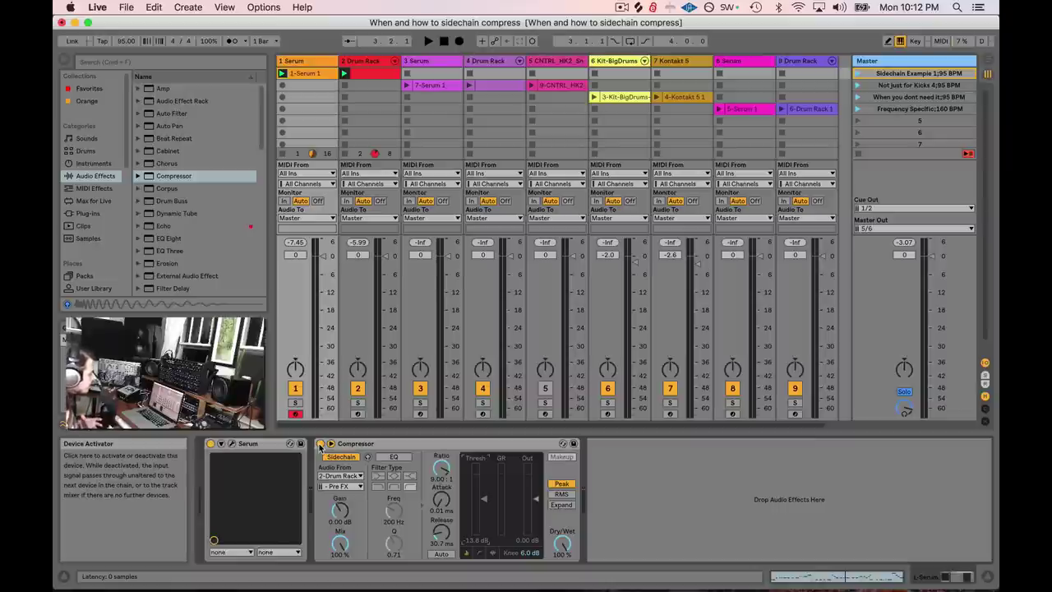
- Bypass the Compressor and play the loop to hear it without sidechain compression
left_click(320, 446)
key("space")
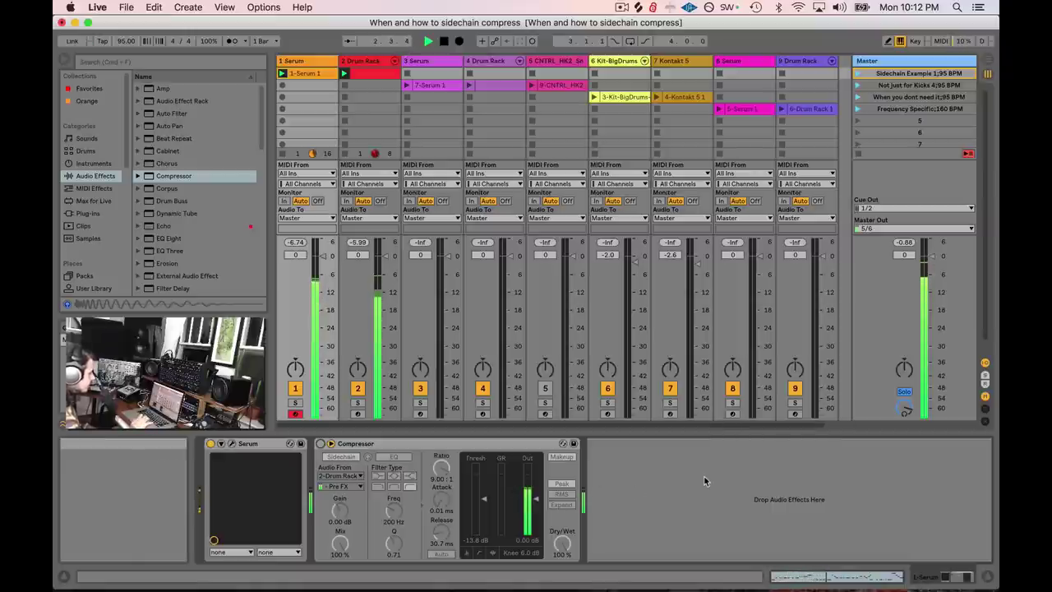
key("space")
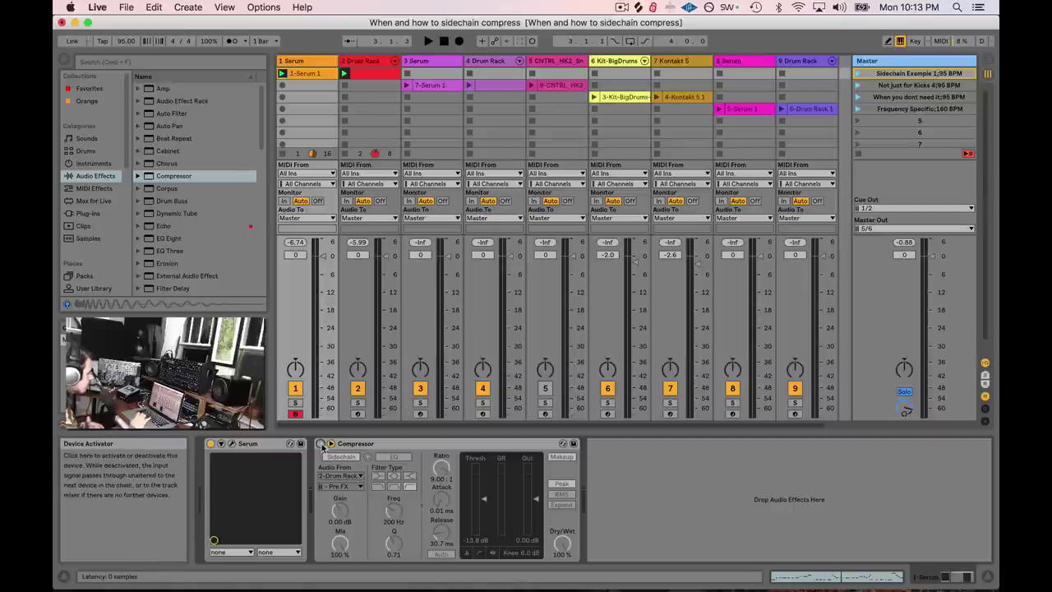
- Toggle the Compressor on and off during playback to compare the loop with and without sidechaining
key("space")
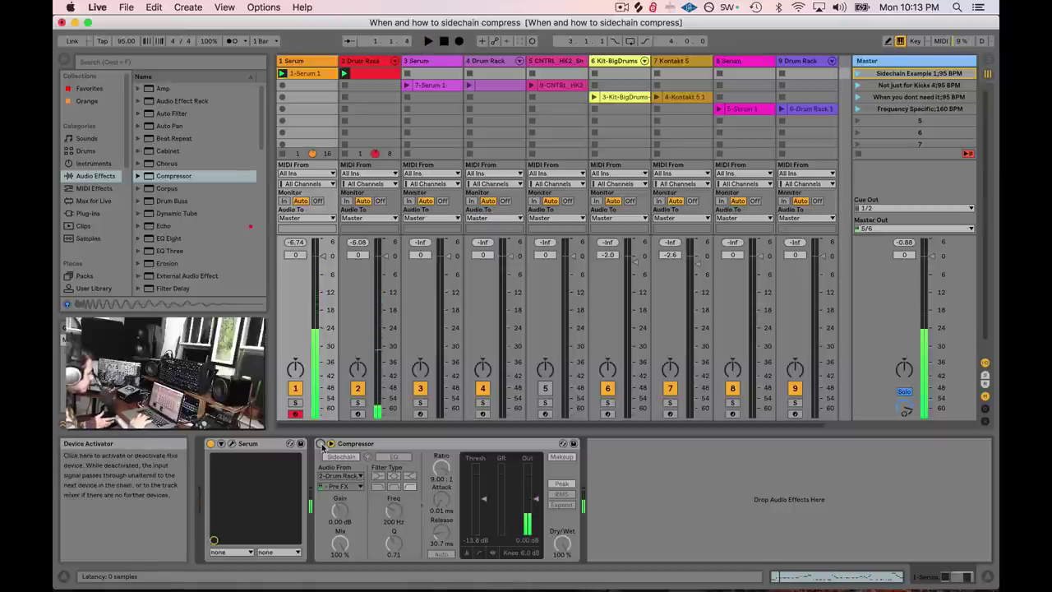
left_click(320, 444)
left_click(320, 443)
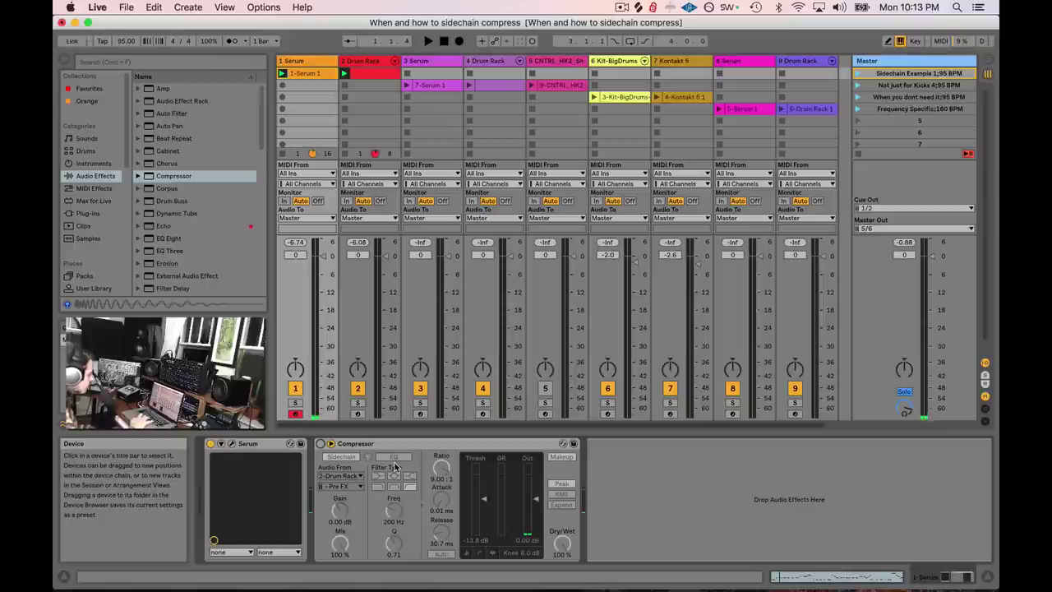
left_click(320, 444)
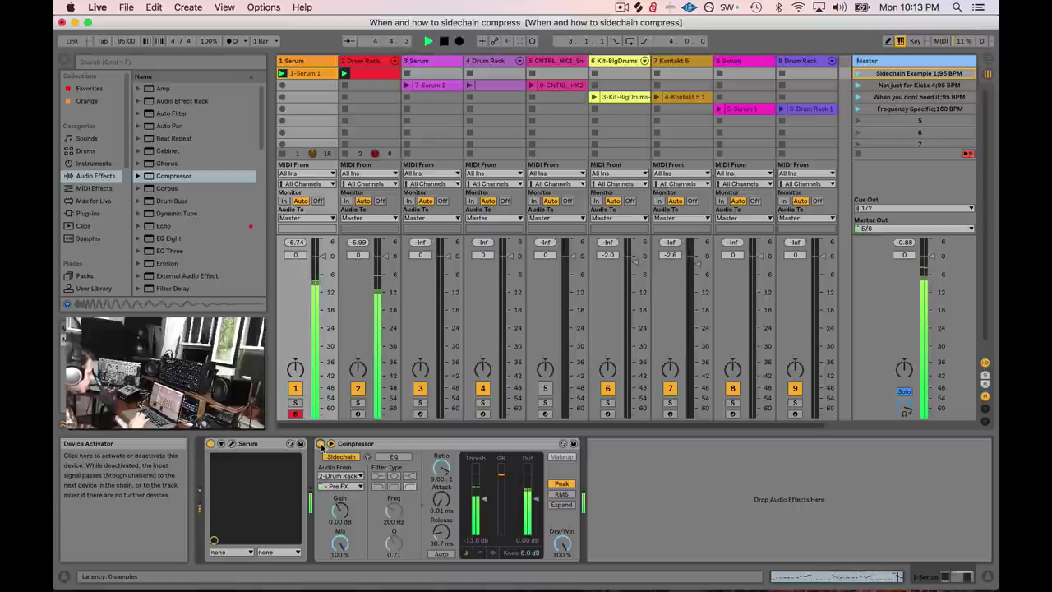
left_click(320, 444)
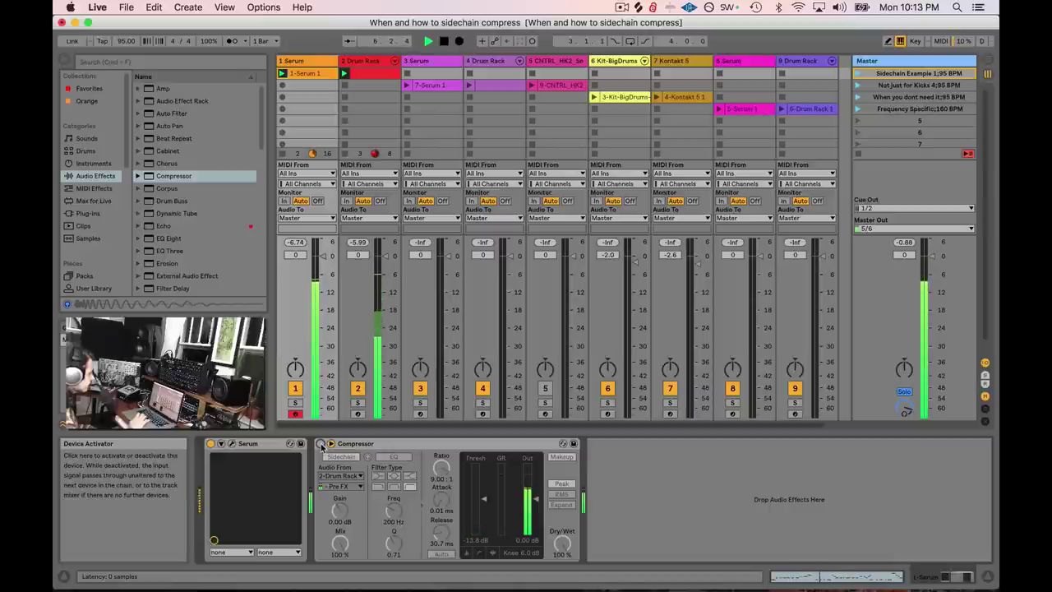
left_click(321, 443)
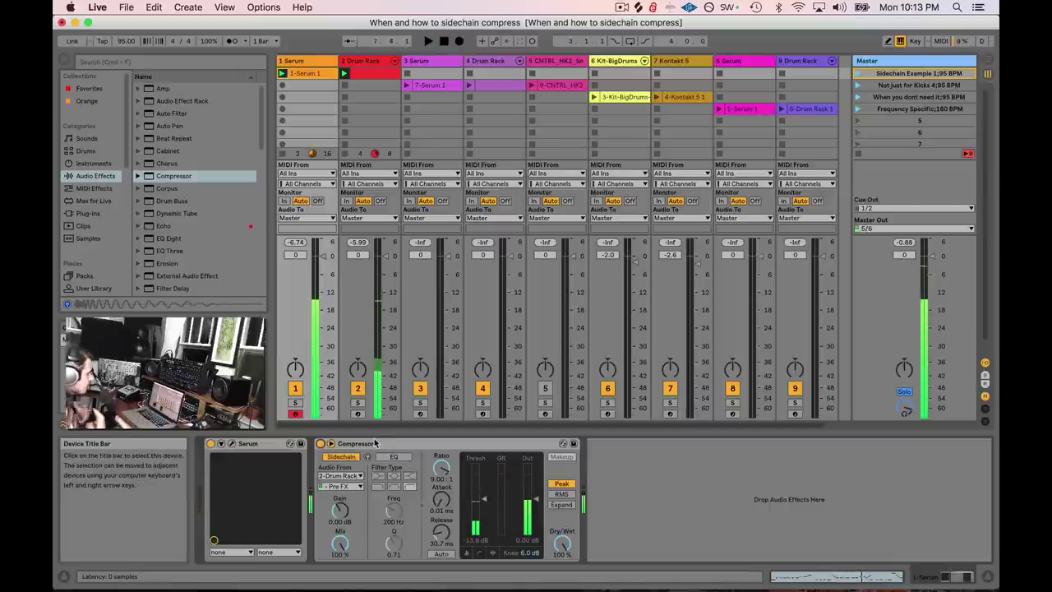
- Replay the loop with the Compressor bypassed and then enabled, comparing both twice and leaving it enabled
left_click(320, 443)
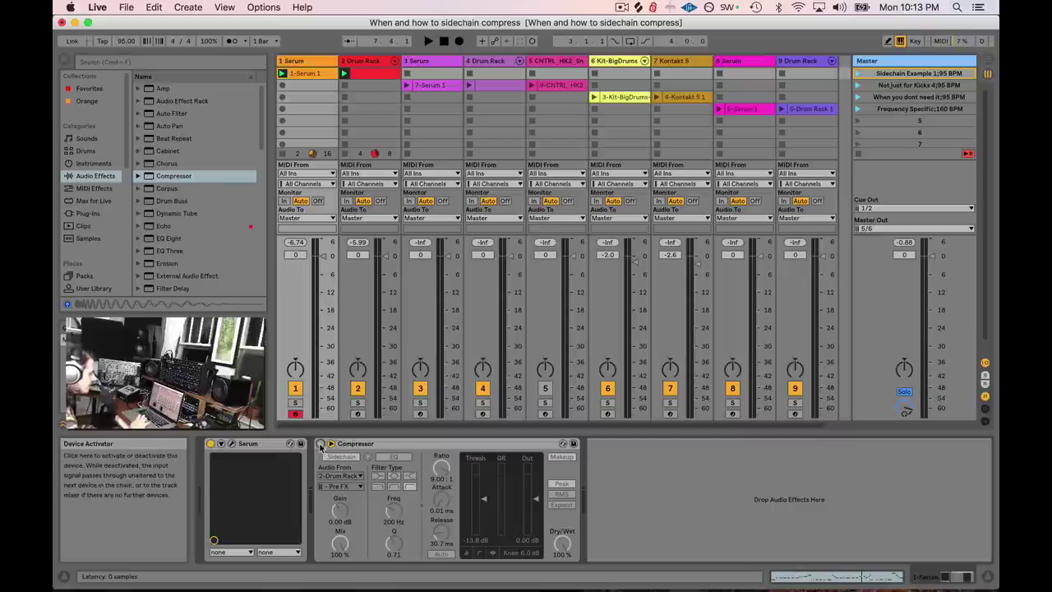
key("space")
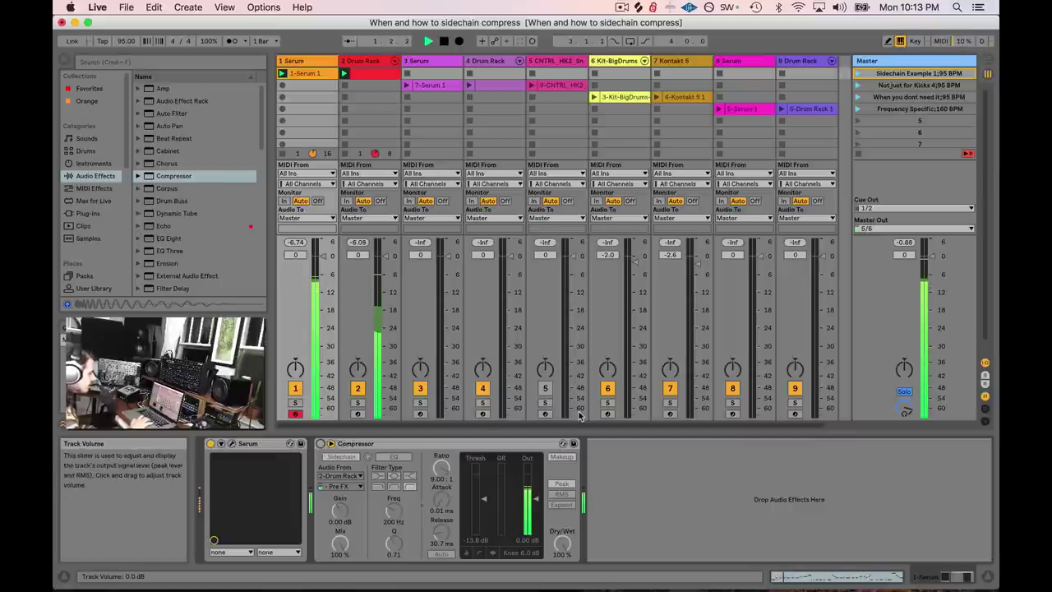
left_click(321, 444)
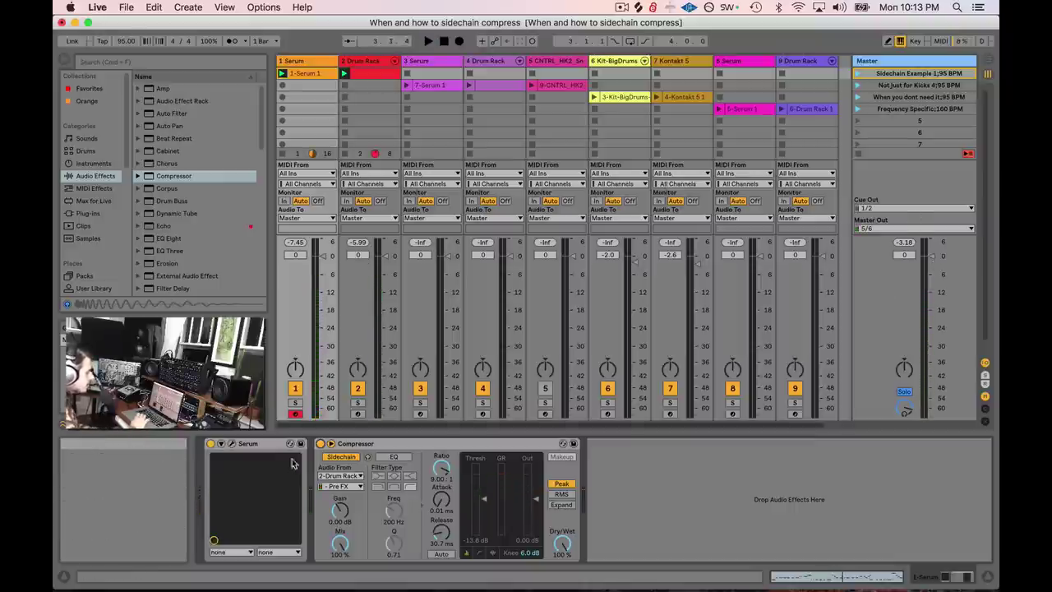
left_click(321, 443)
key("space")
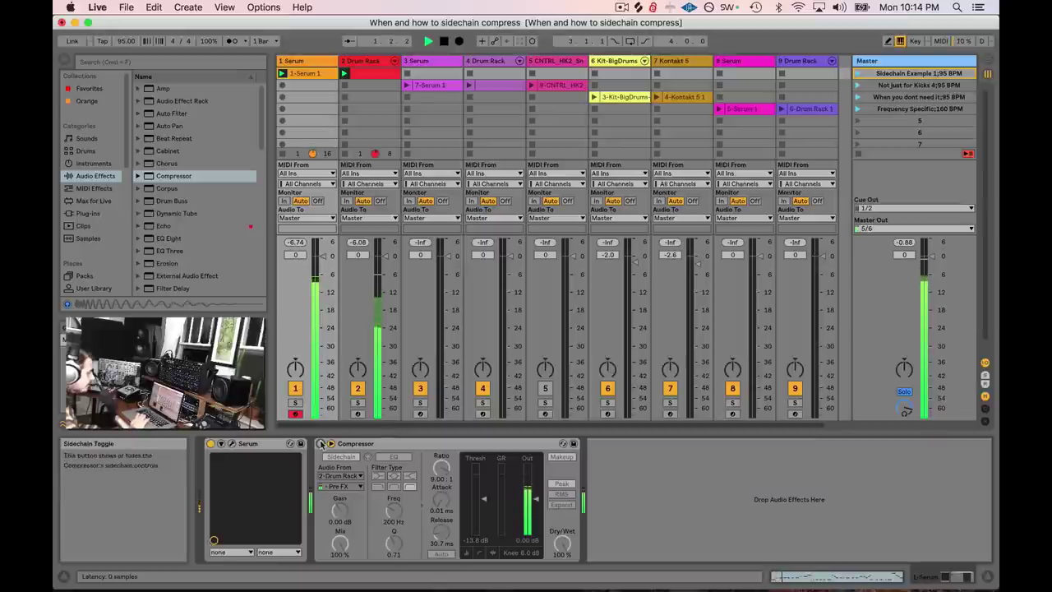
left_click(321, 443)
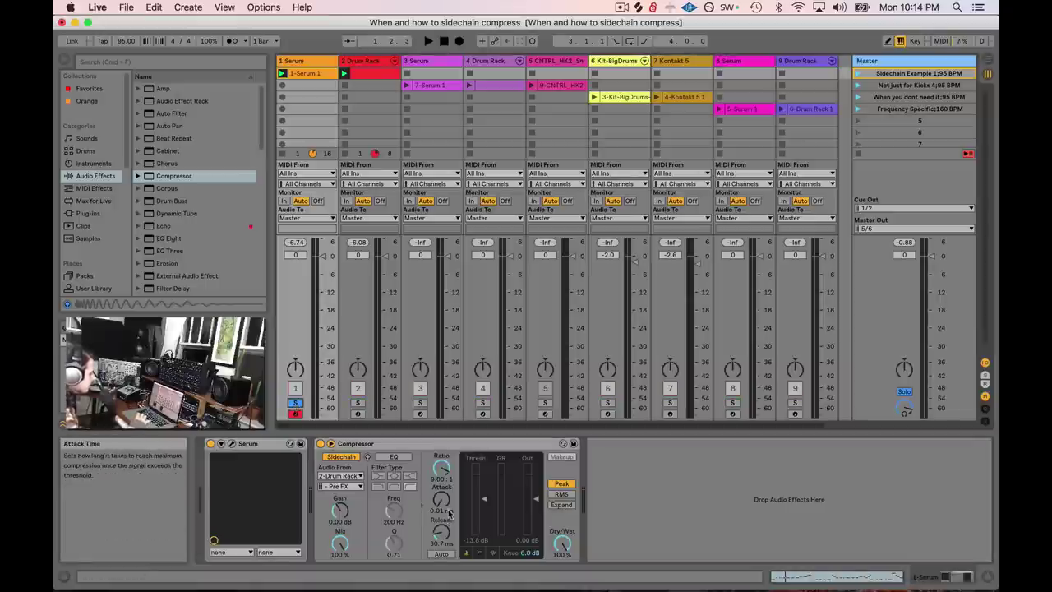
- Adjust the Compressor's attack time and return it to 0.01 ms
left_click_drag(449, 512, 449, 508)
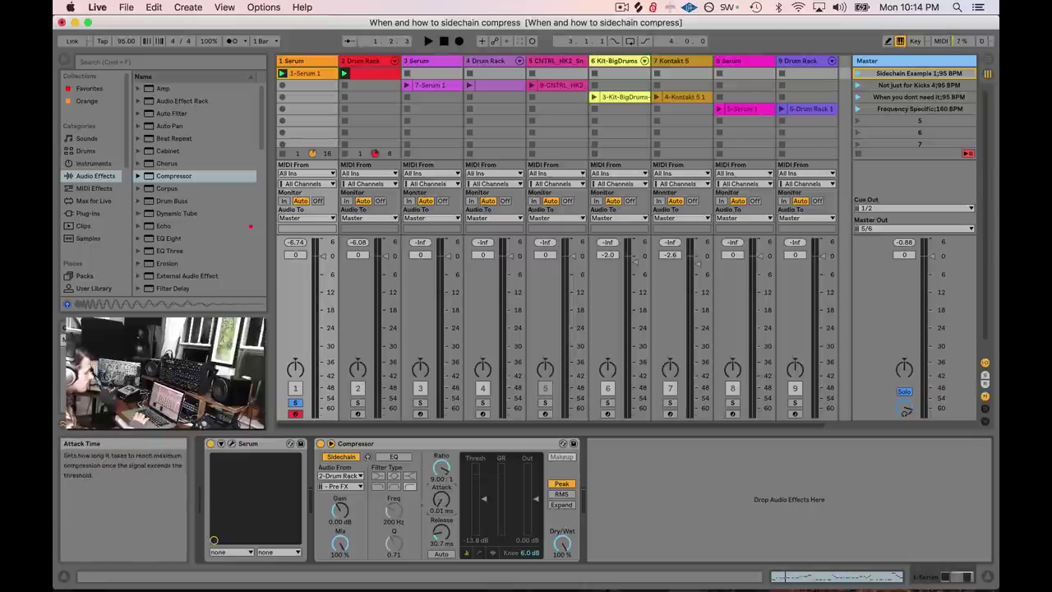
left_click_drag(442, 500, 441, 503)
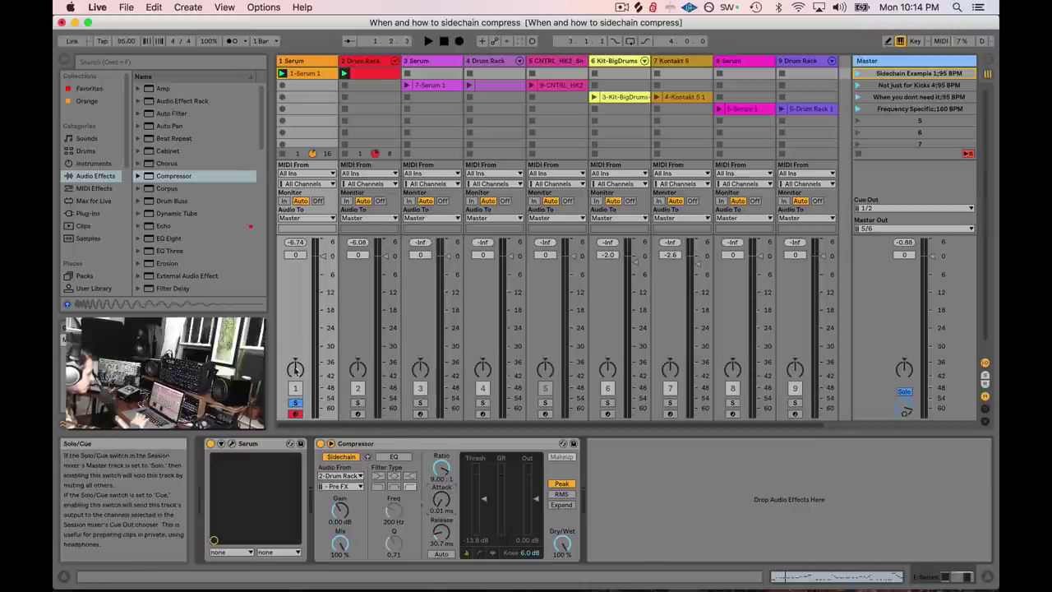
- Play the soloed first Serum track, switching its solo off and back on to compare it alone and with the drums
key("space")
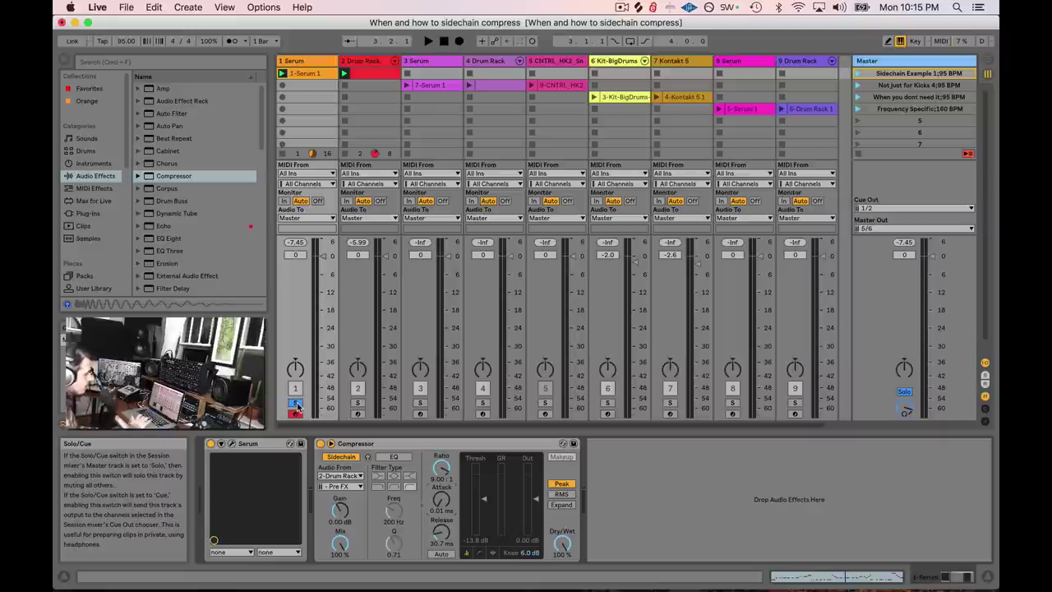
key("space")
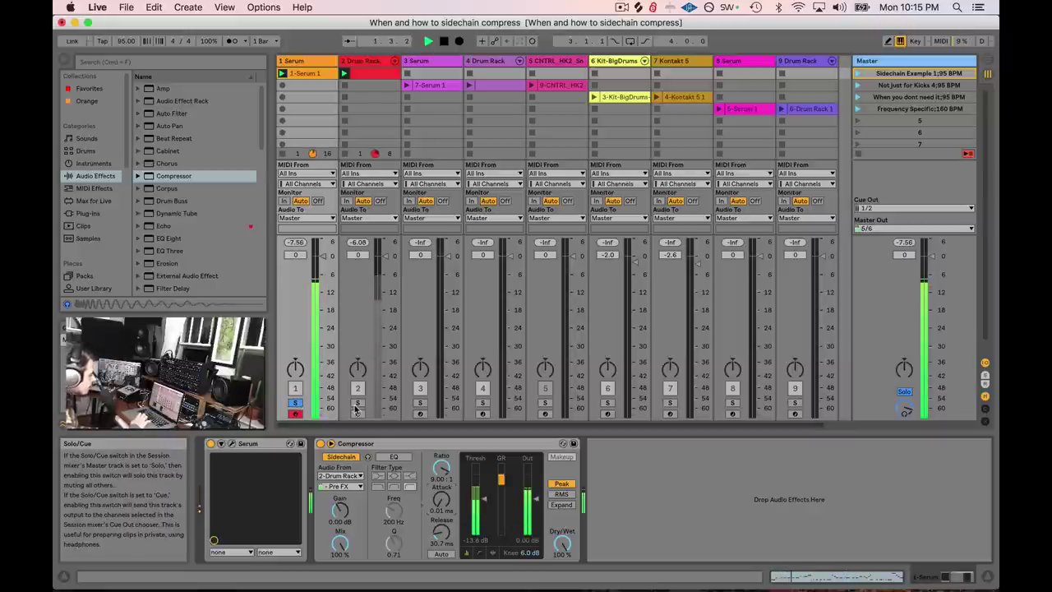
left_click(295, 402)
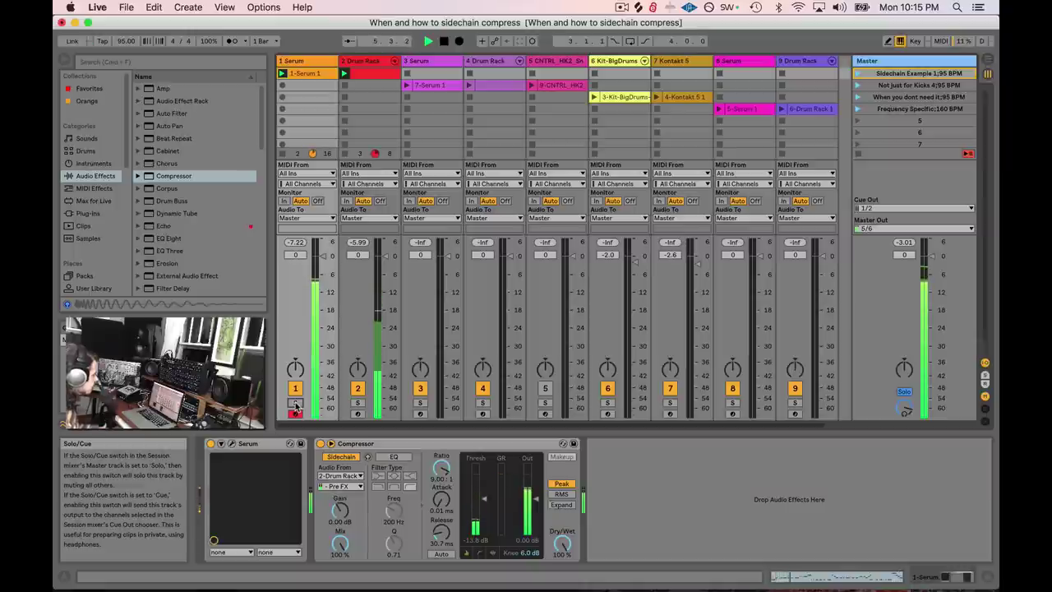
left_click(296, 403)
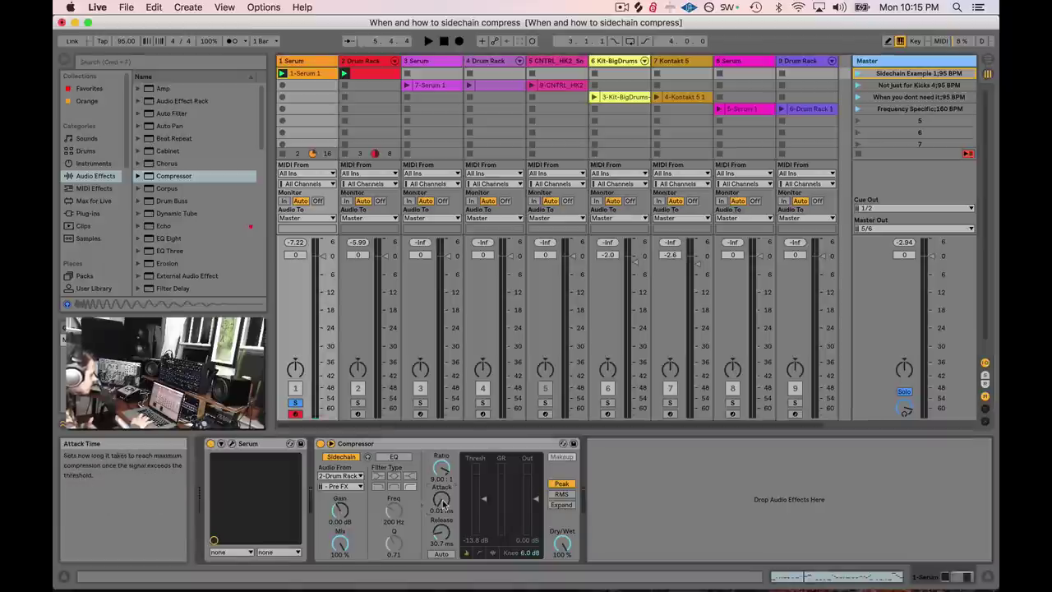
- Replay the soloed Serum track, raise the Compressor's attack to 0.19 ms and take the track out of solo
key("space")
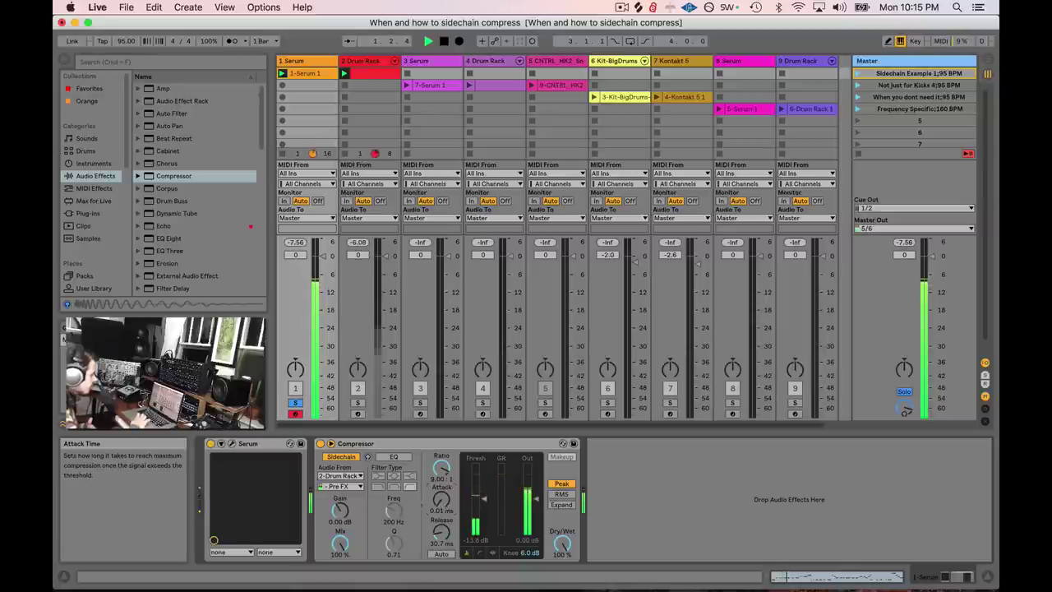
left_click_drag(441, 498, 441, 484)
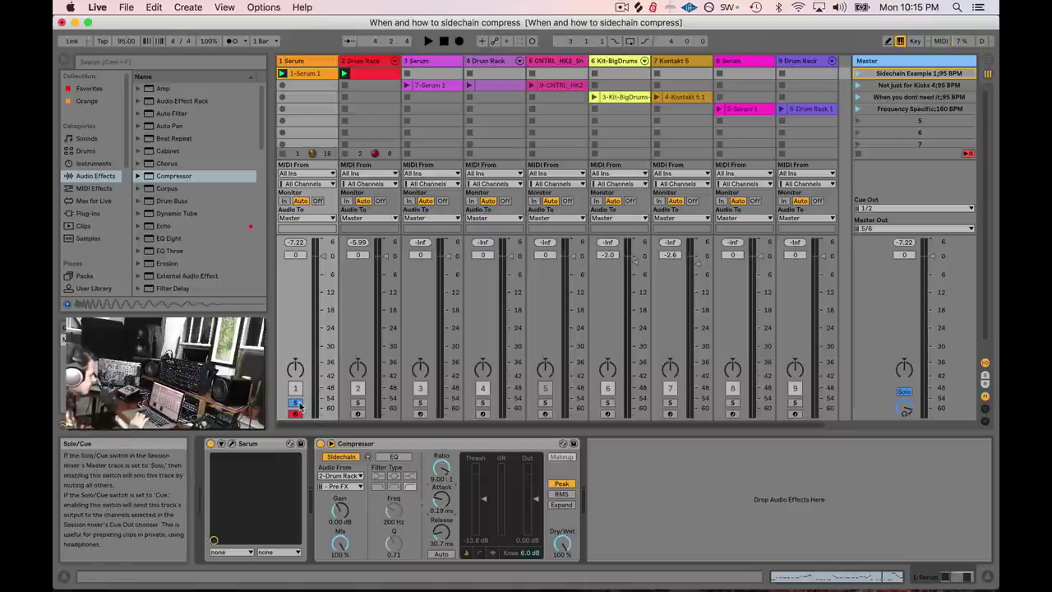
left_click(360, 427)
- Select the "Not just for Kicks" scene and bypass the Rhythm and From Snare compressors on the 3 Serum track
left_click(927, 85)
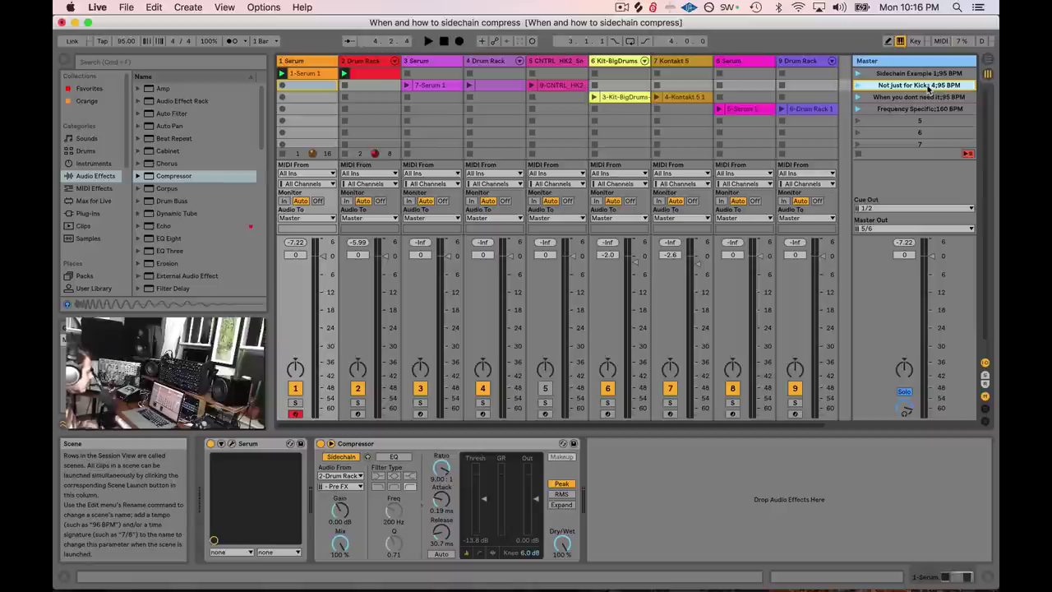
left_click(506, 63)
left_click(556, 345)
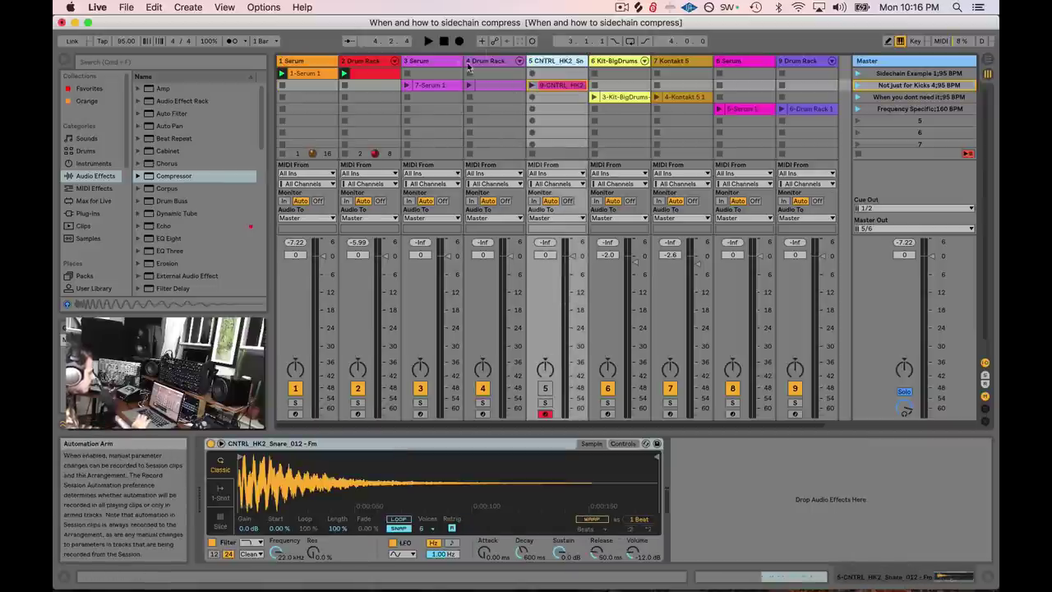
left_click(431, 328)
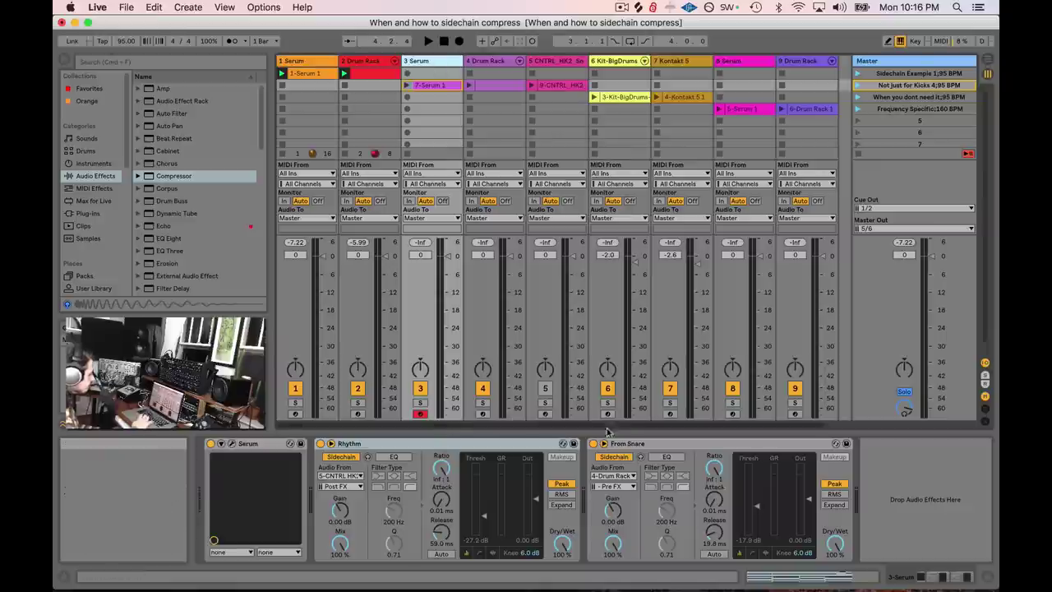
left_click(321, 443)
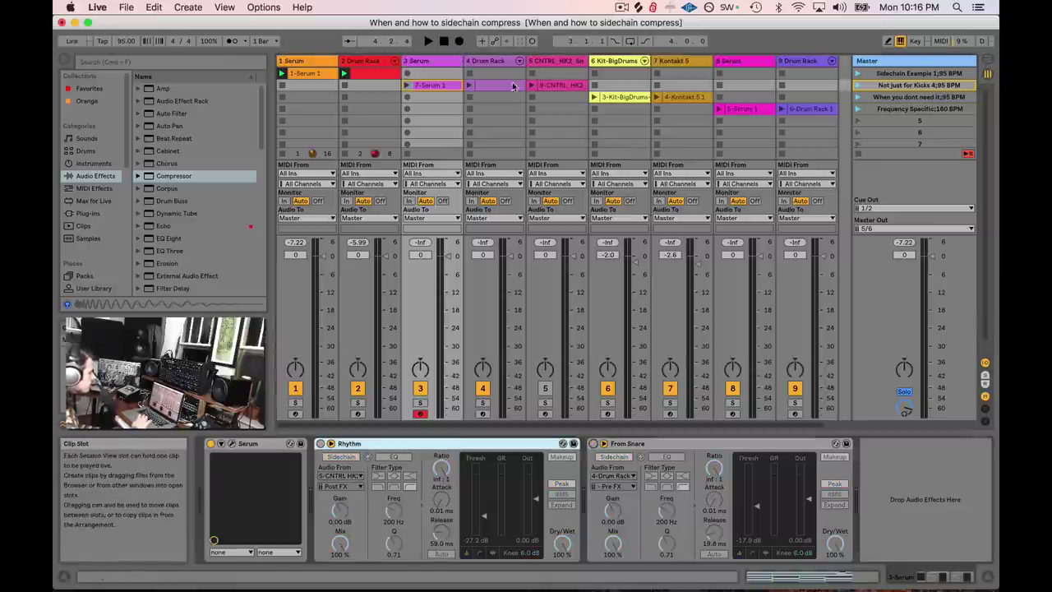
- Launch the "Not just for Kicks" scene to hear it uncompressed, and look at the Serum synth patch on track 3
left_click(857, 85)
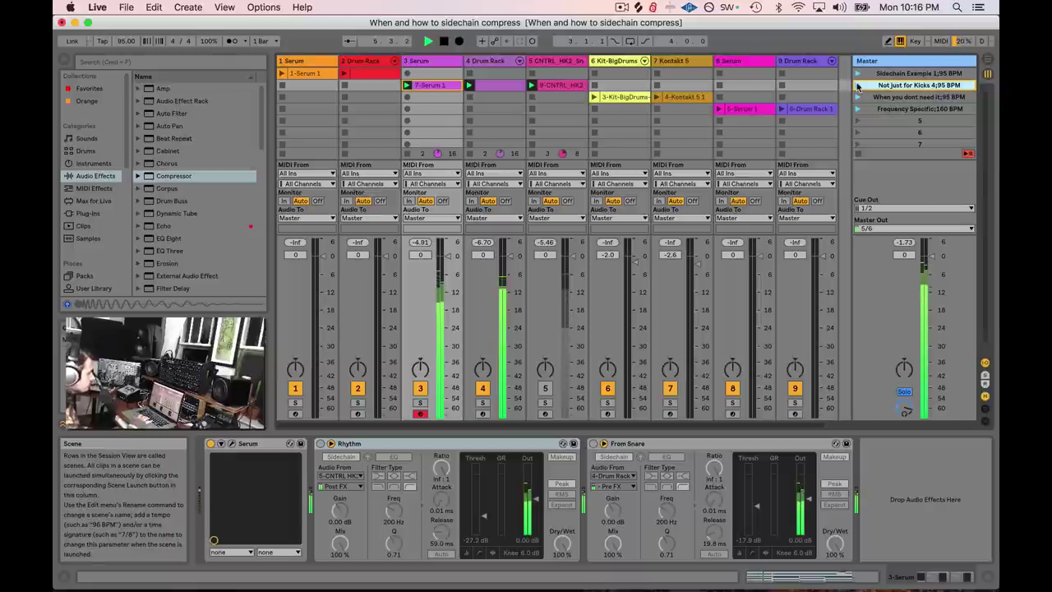
left_click(231, 443)
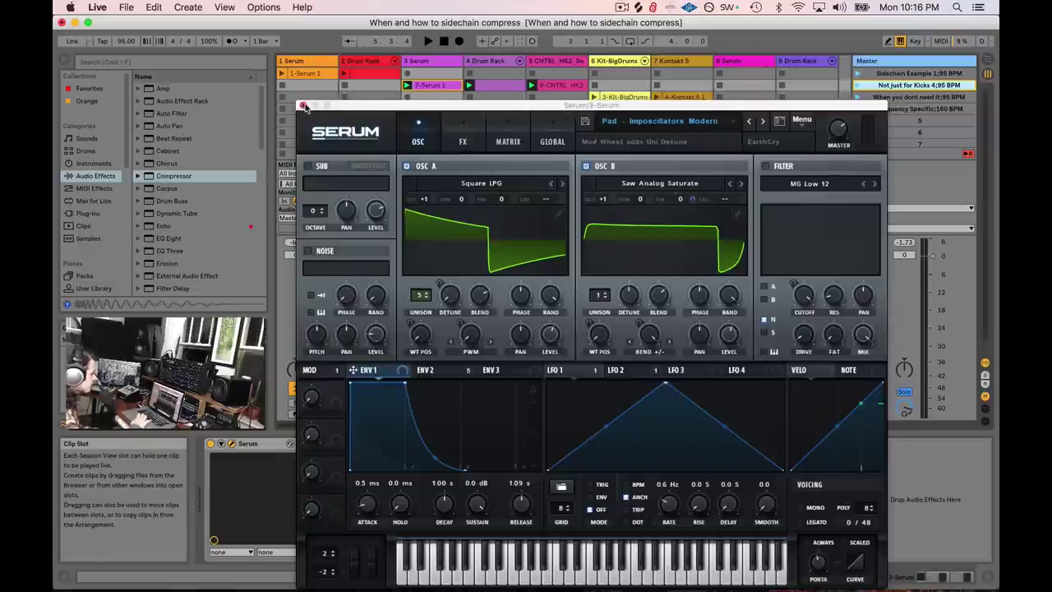
left_click(303, 107)
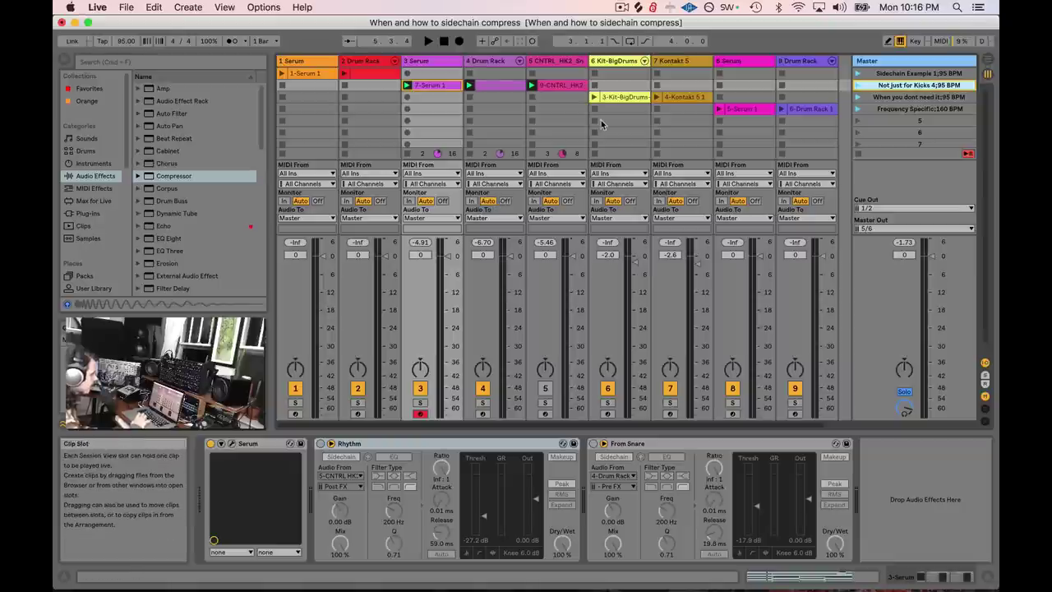
key("space")
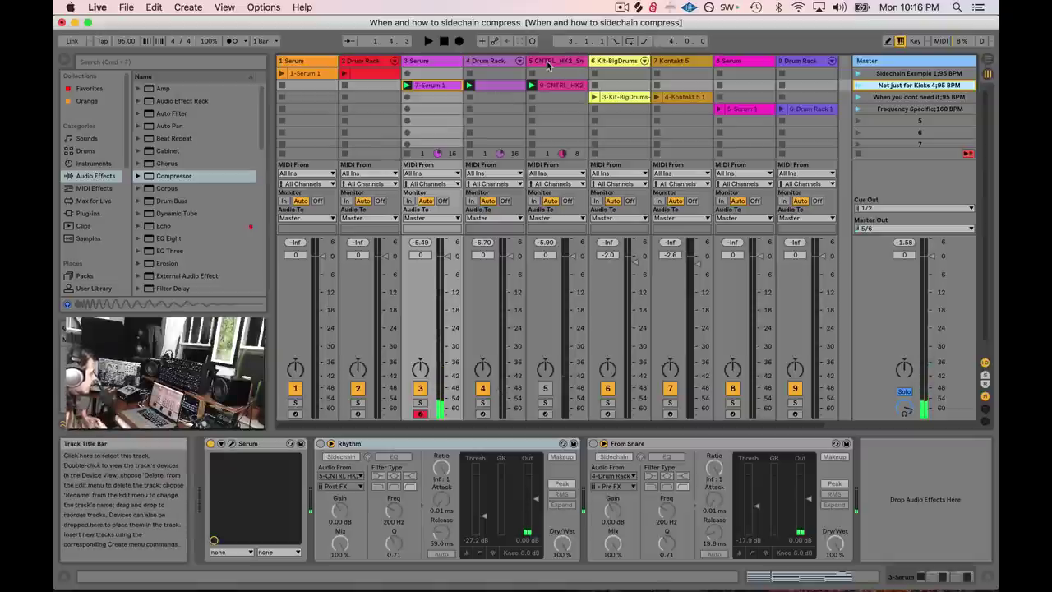
- With the Rhythm compressor bypassed, temporarily activate the 5 CNTRL HK2 Snare track and play the loop to hear the trigger rhythm
left_click(378, 444)
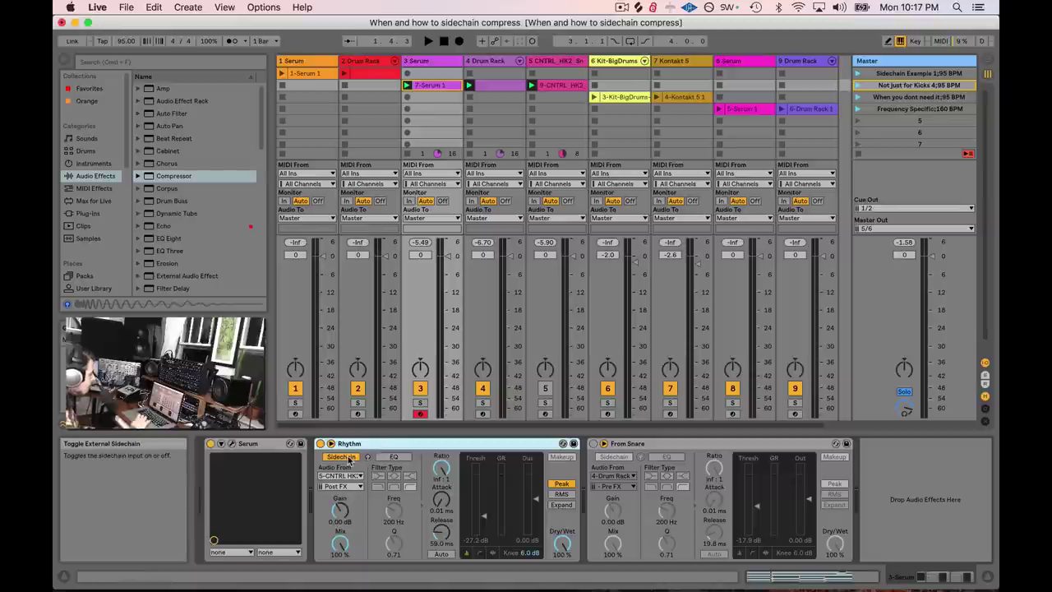
left_click(544, 403)
left_click(544, 403)
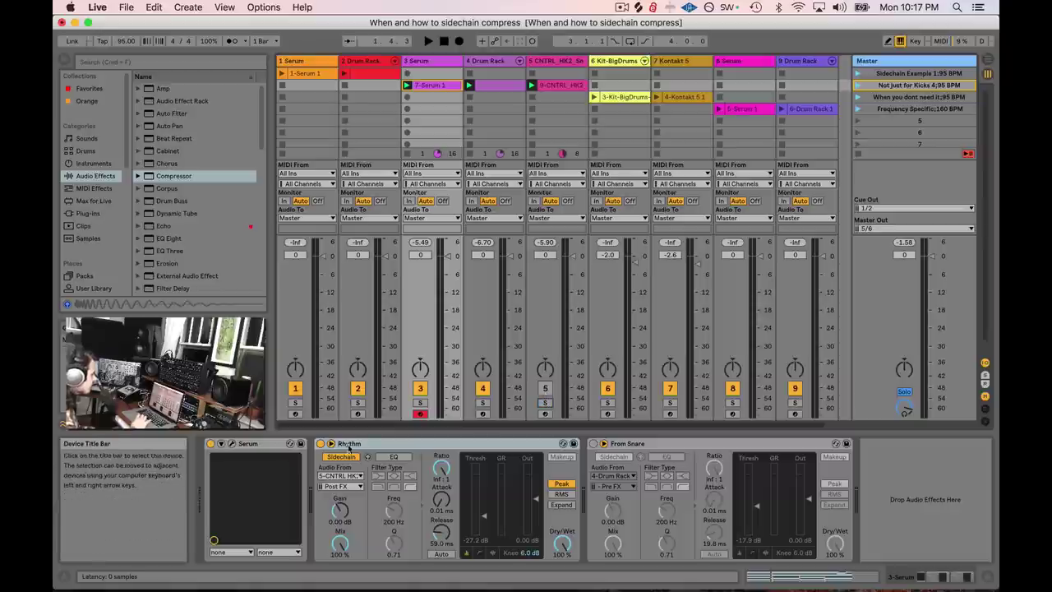
left_click(321, 444)
left_click(545, 387)
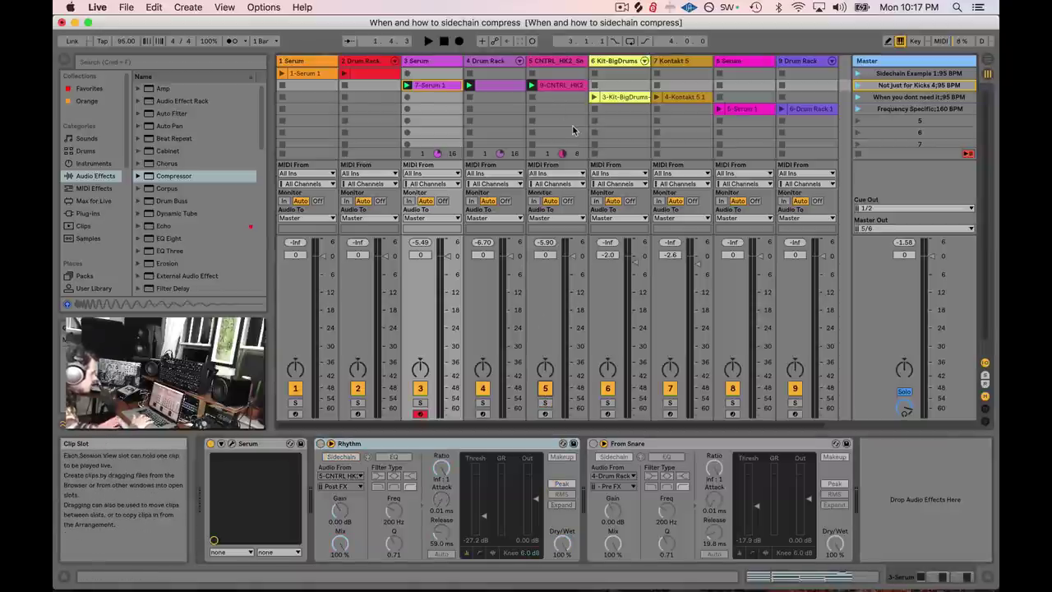
key("space")
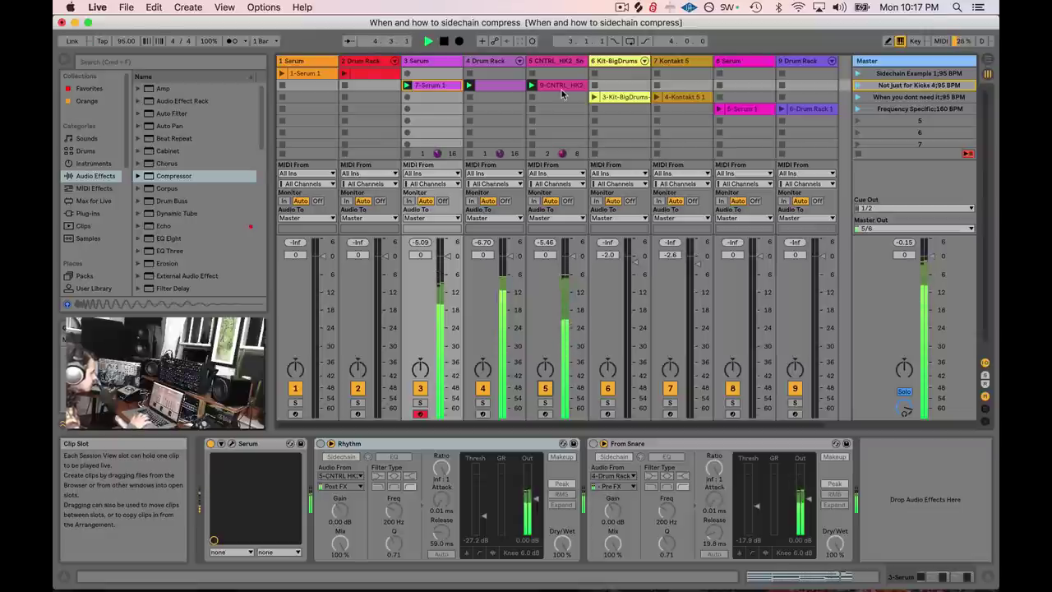
key("space")
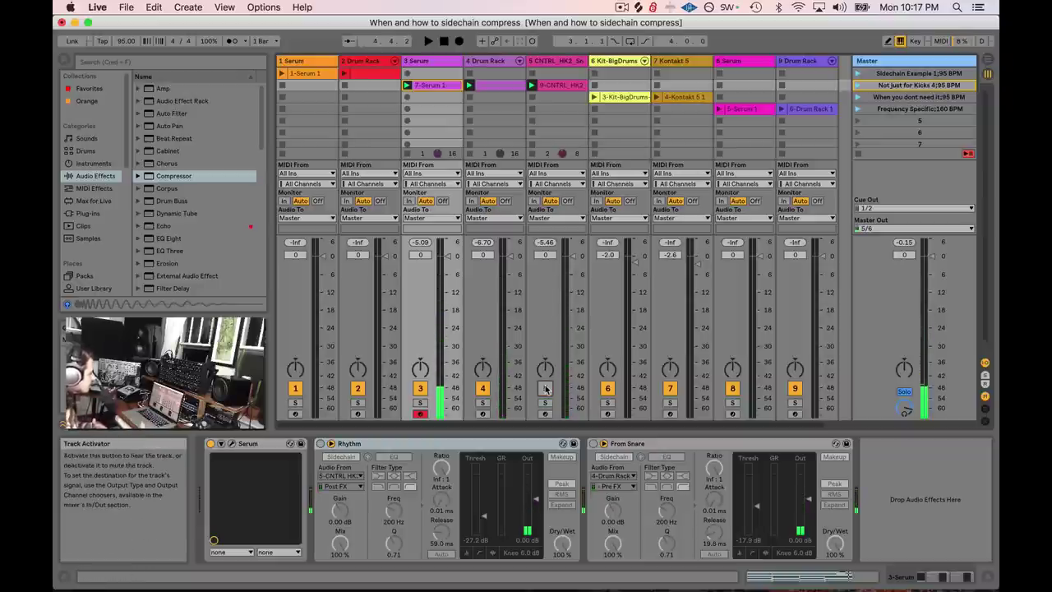
- Enable the Rhythm compressor and its sidechain, taking audio from 5-CNTRL HK2 Snare 012
left_click(341, 456)
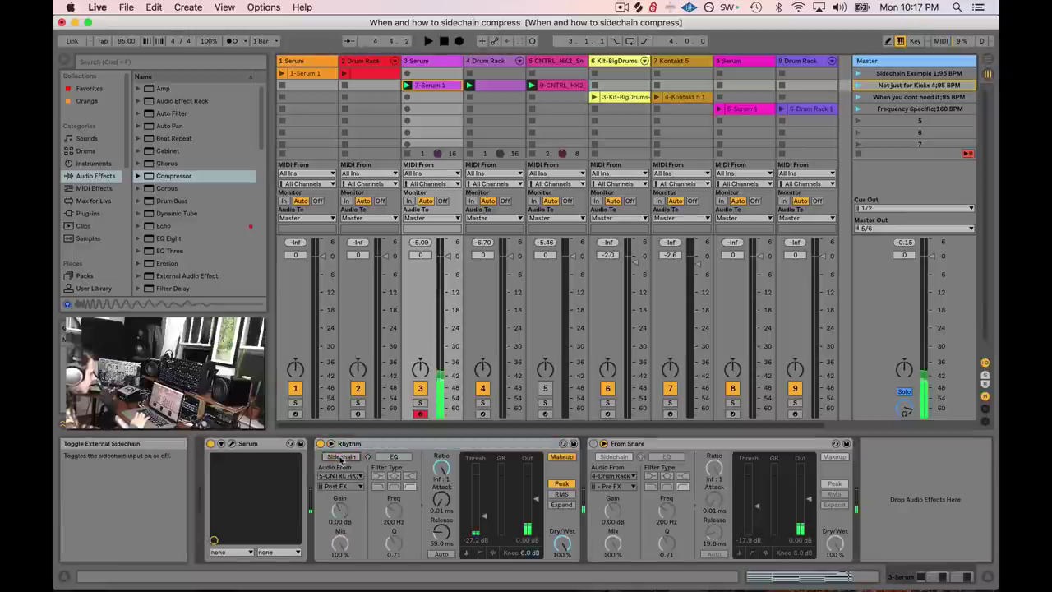
left_click(345, 474)
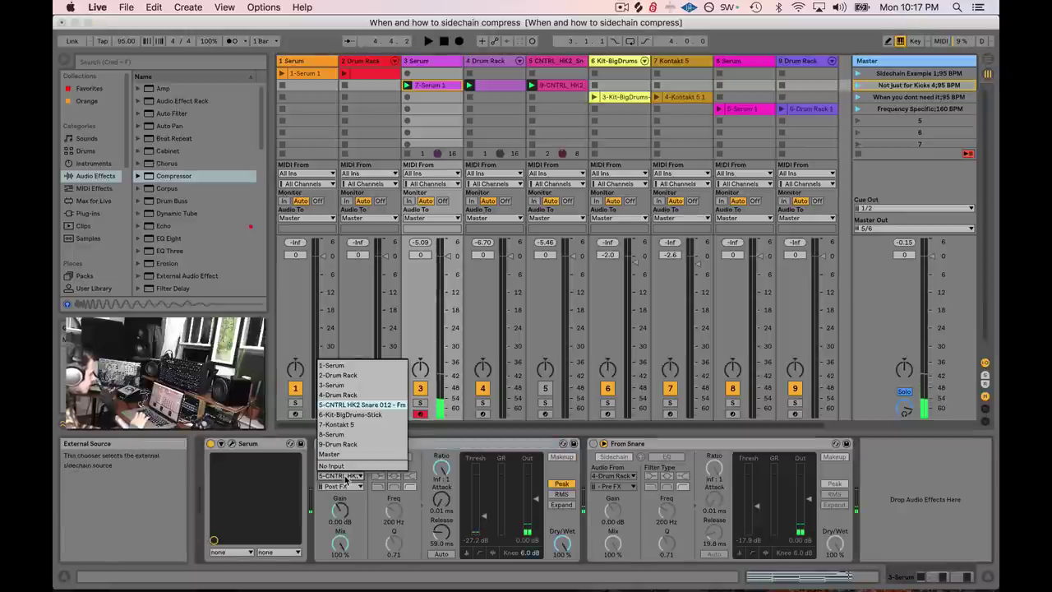
left_click(355, 407)
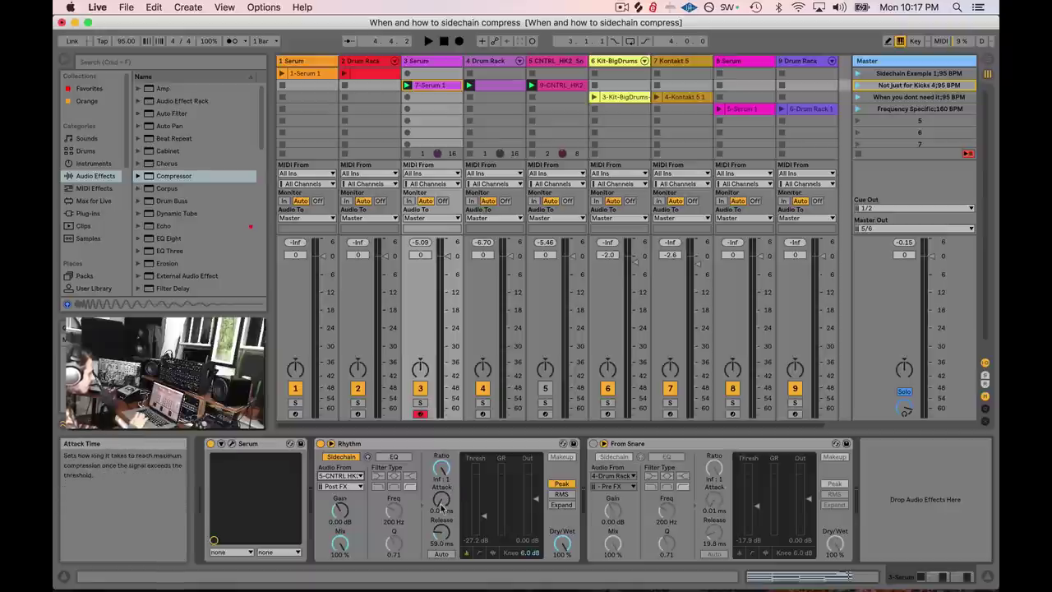
- Toggle the Rhythm compressor and play the loop repeatedly to hear its sidechain effect, leaving it enabled
left_click(321, 443)
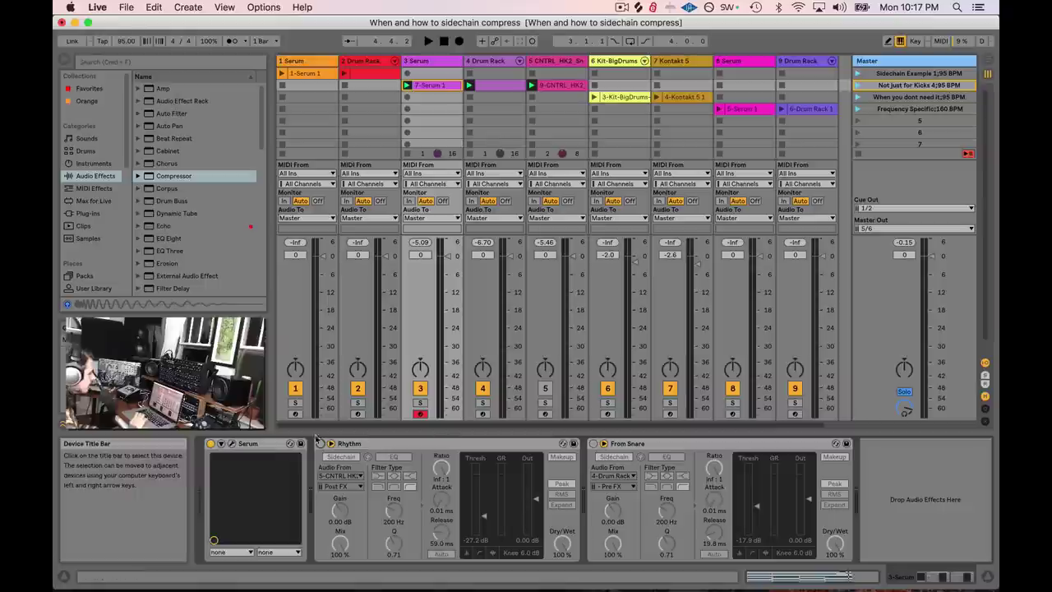
left_click(319, 444)
key("space")
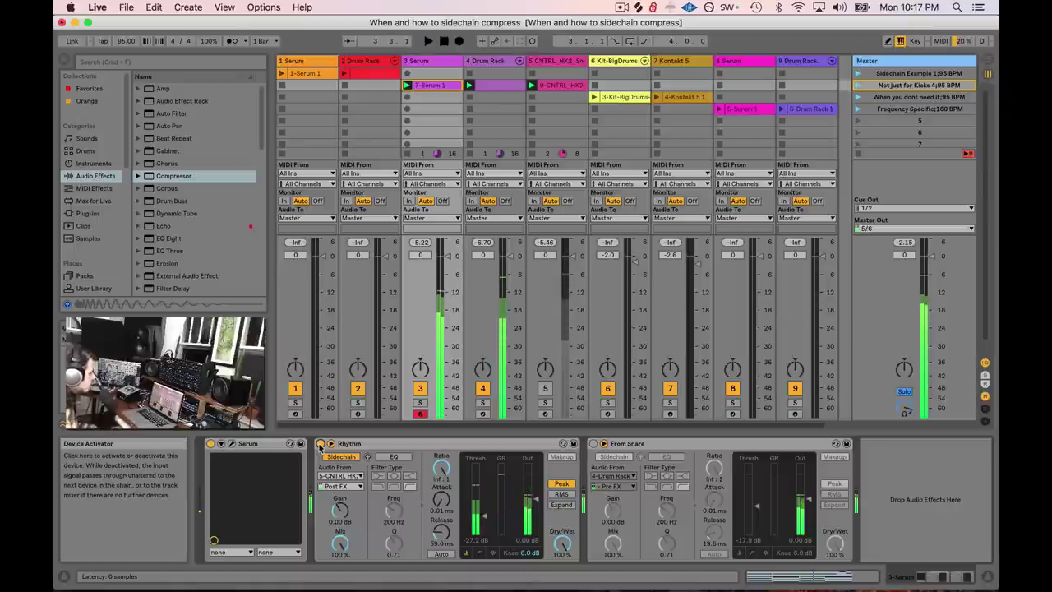
key("space")
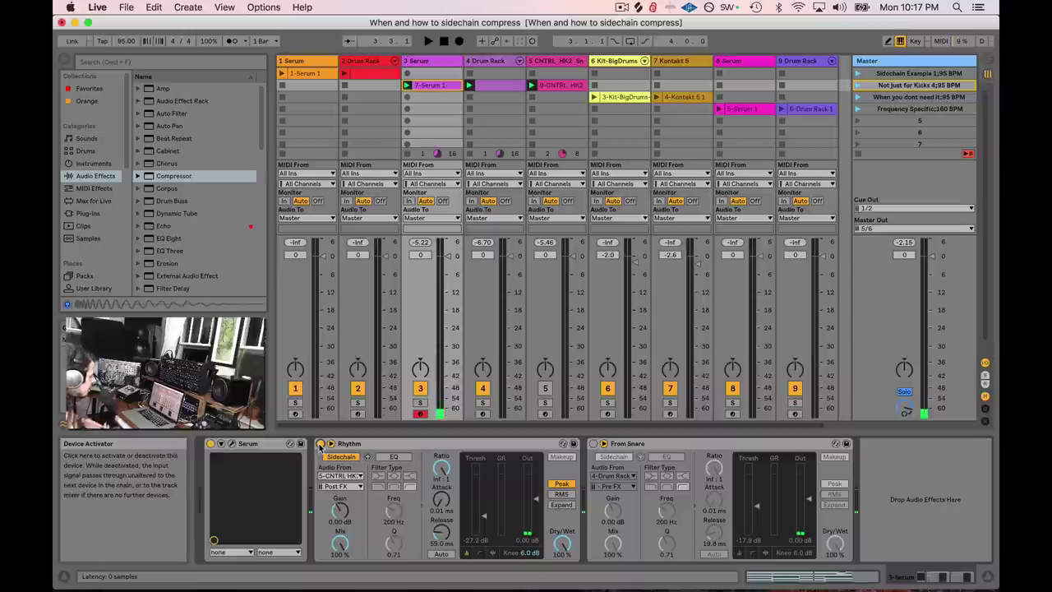
key("space")
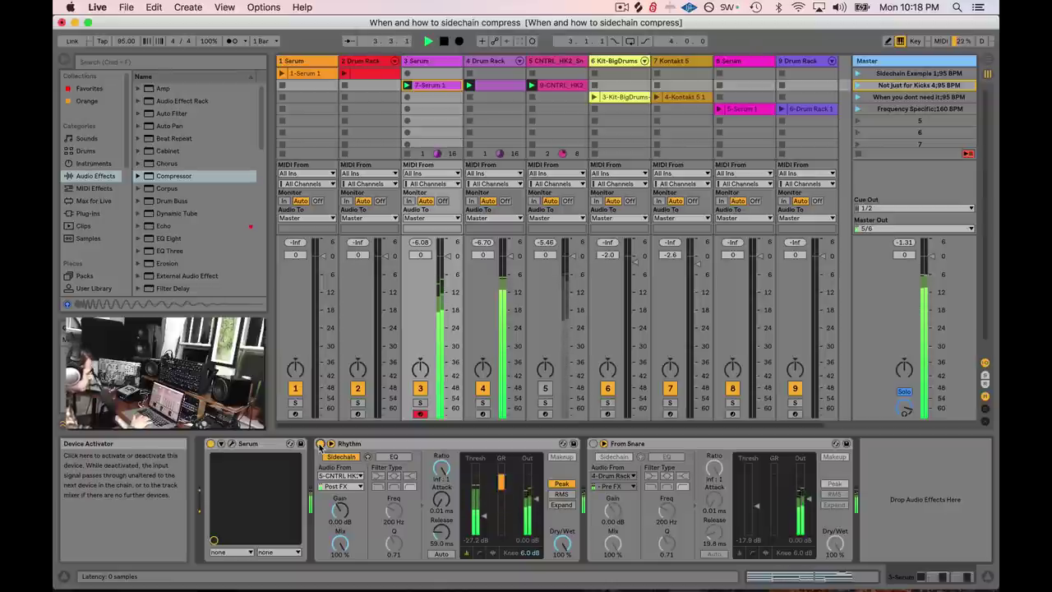
key("space")
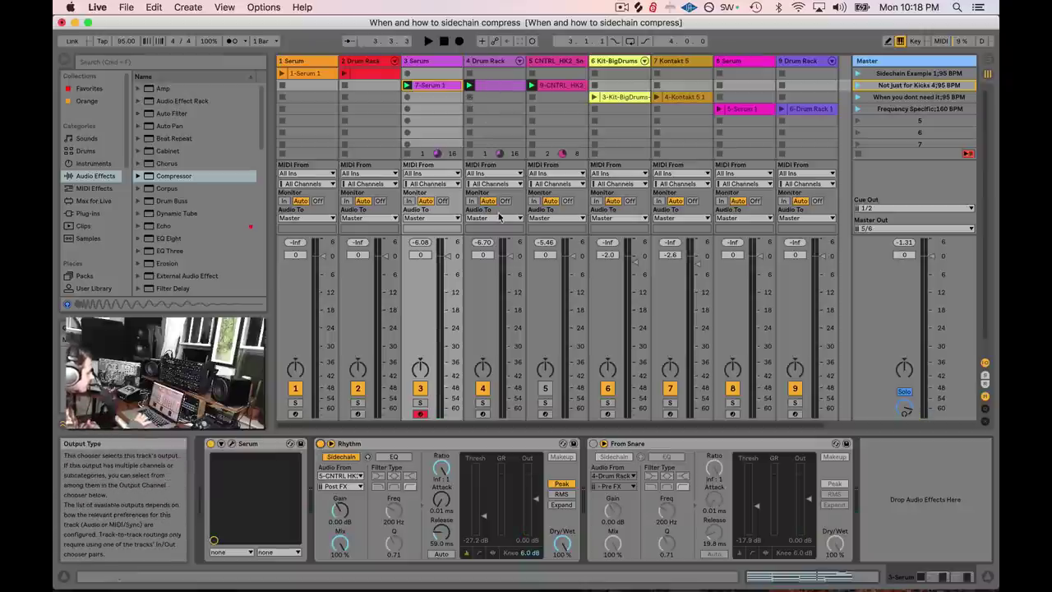
key("space")
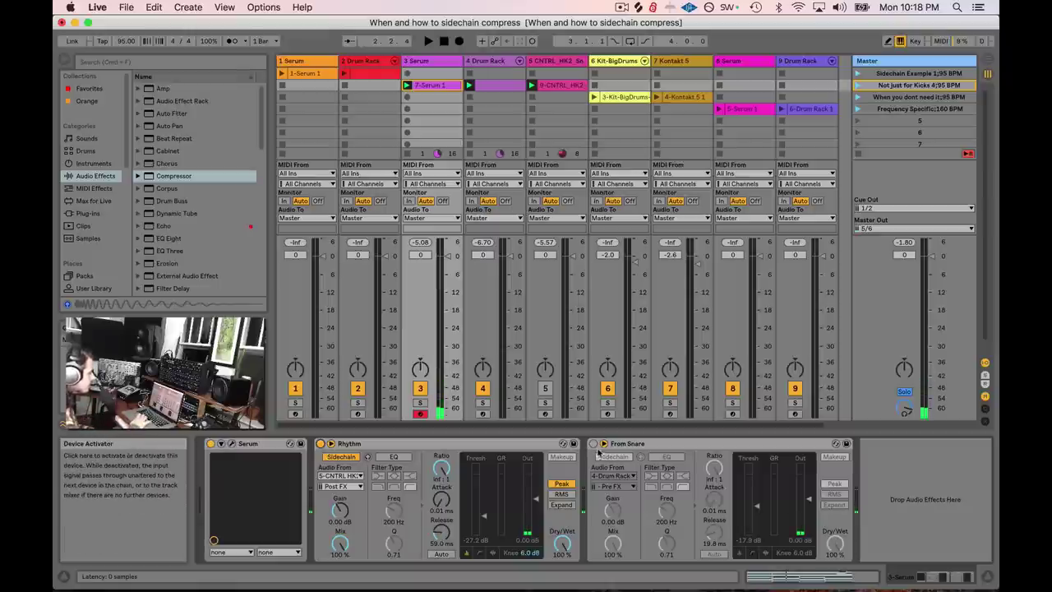
- Replace the From Snare compressor on the 3 Serum track with a new default Compressor
left_click(597, 449)
left_click(593, 443)
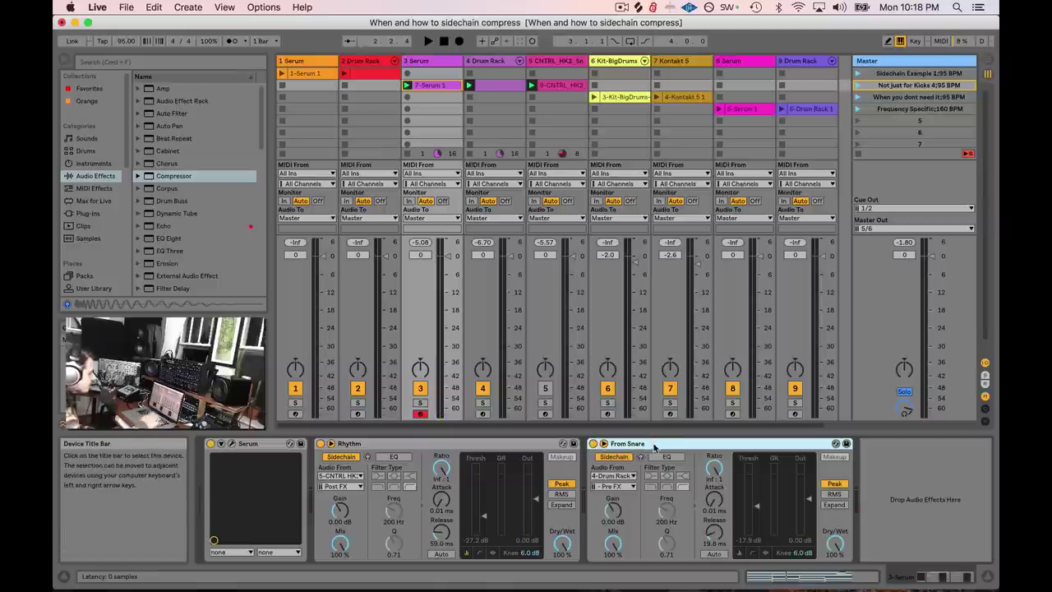
key("Delete")
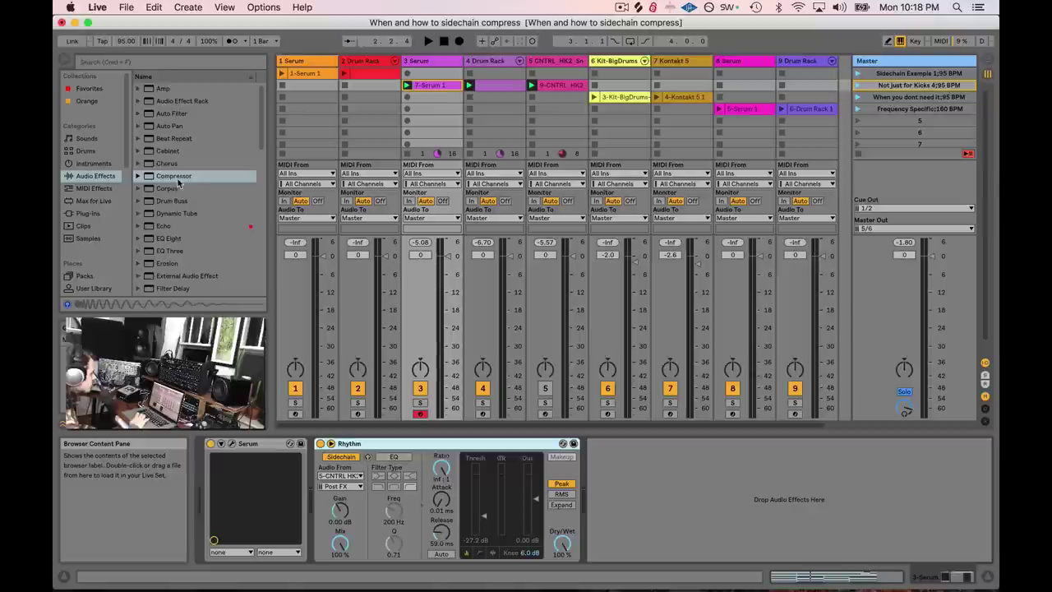
key("Return")
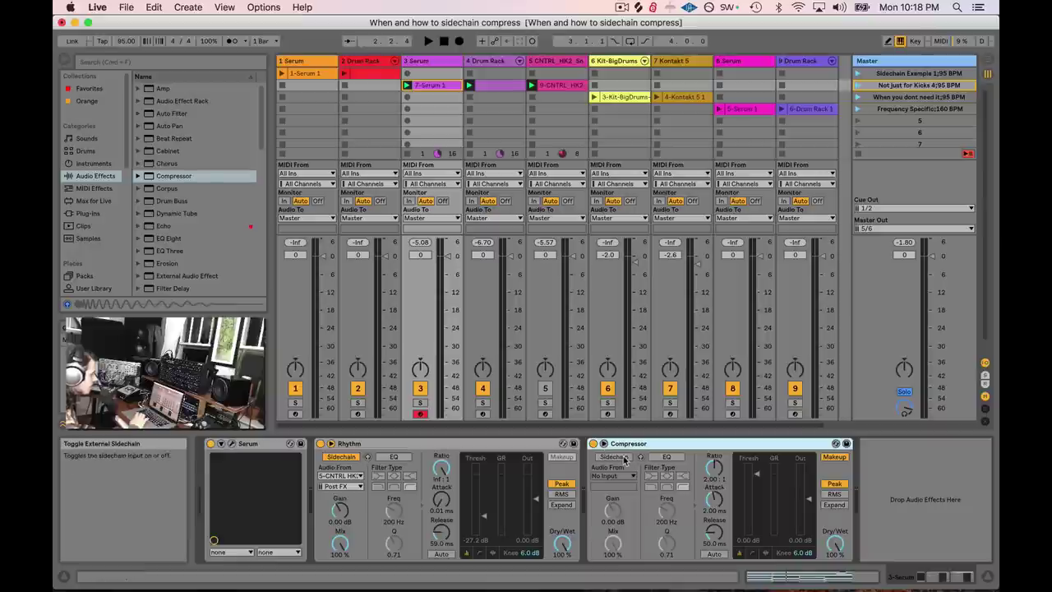
- Enable the new Compressor's sidechain, taking audio from 4-Drum Rack with CNTRL HK2 Snare 001 - Fm Pre FX as the source
left_click(625, 458)
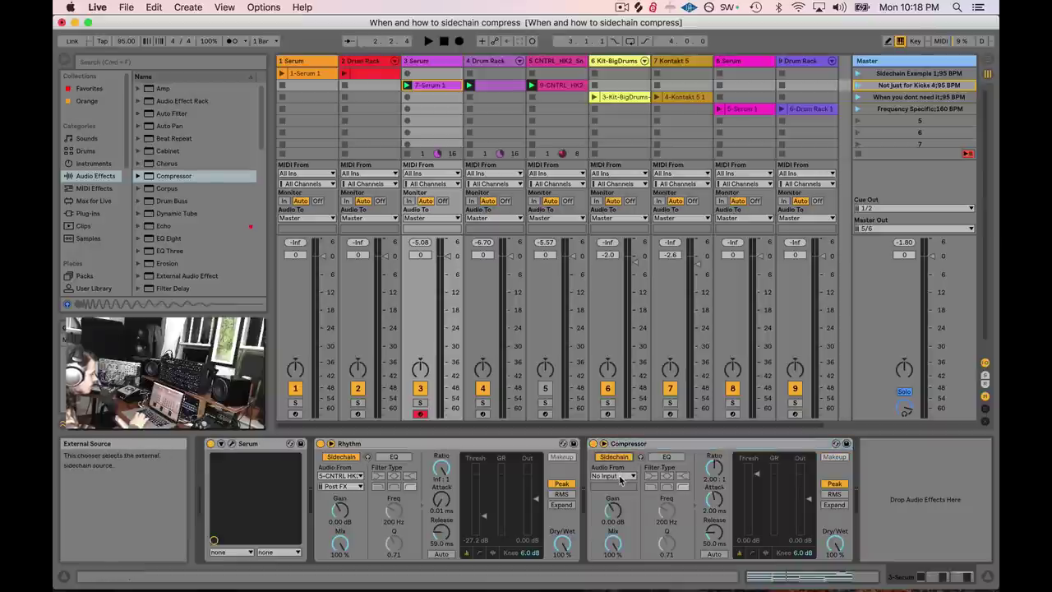
left_click(620, 477)
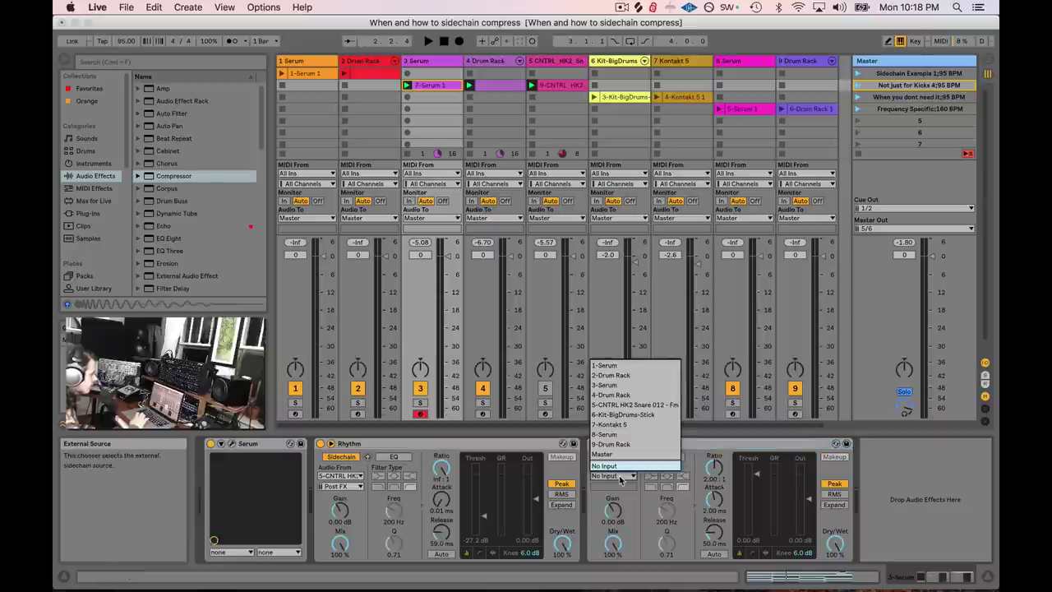
left_click(611, 394)
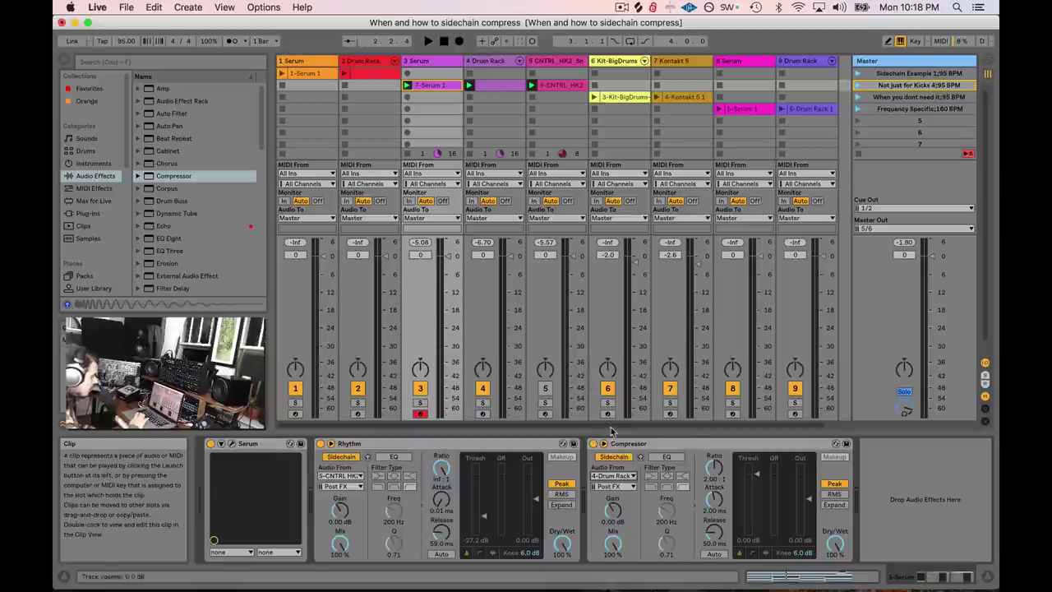
left_click(612, 485)
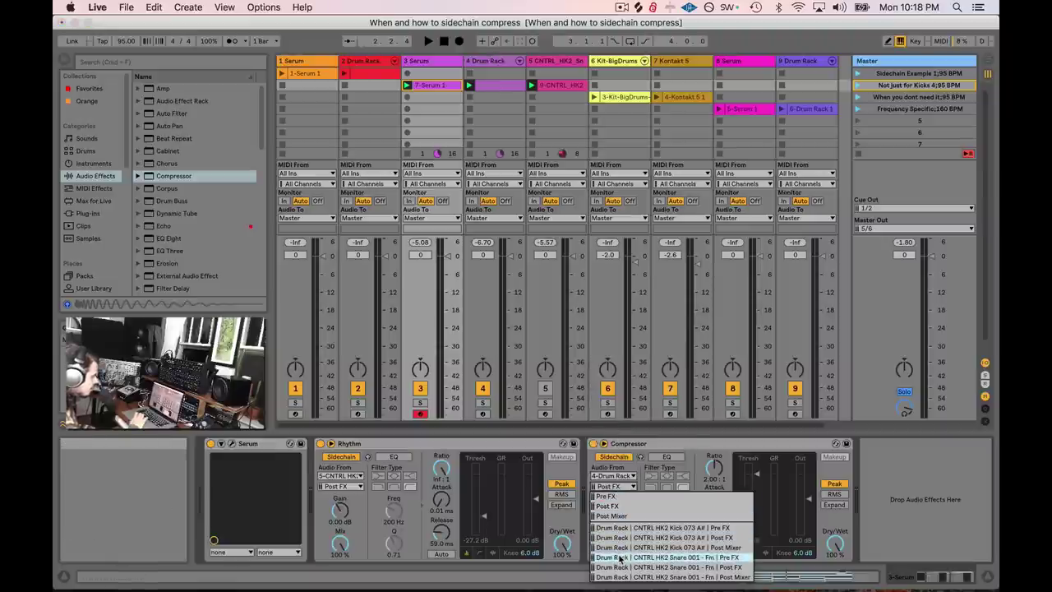
key("Return")
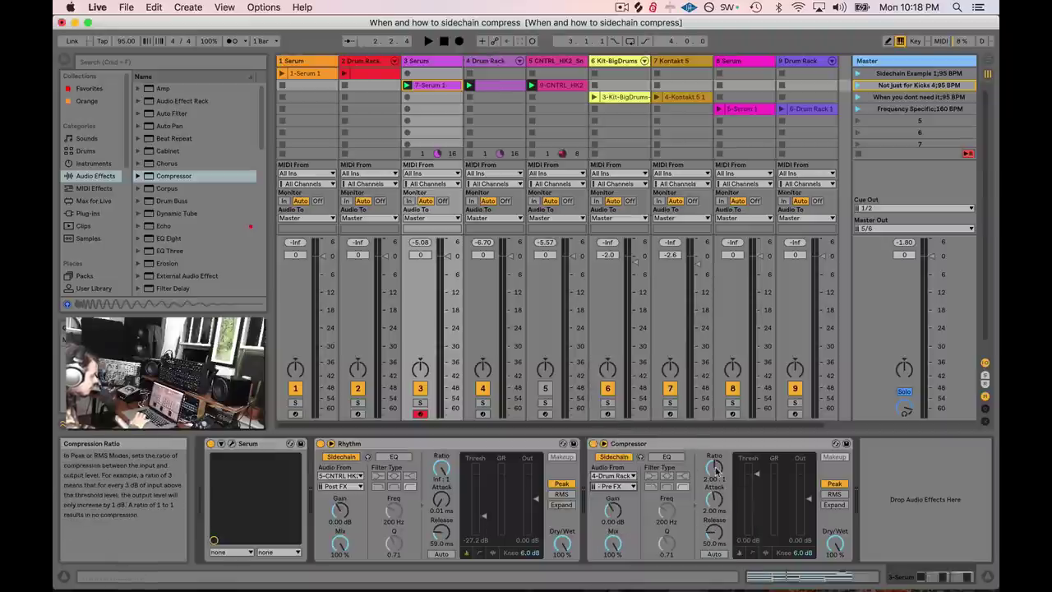
- Set the new Compressor's ratio to 31.5:1 and attack to 0.01 ms, and lower its threshold to about -15.3 dB during playback
left_click_drag(714, 468, 715, 457)
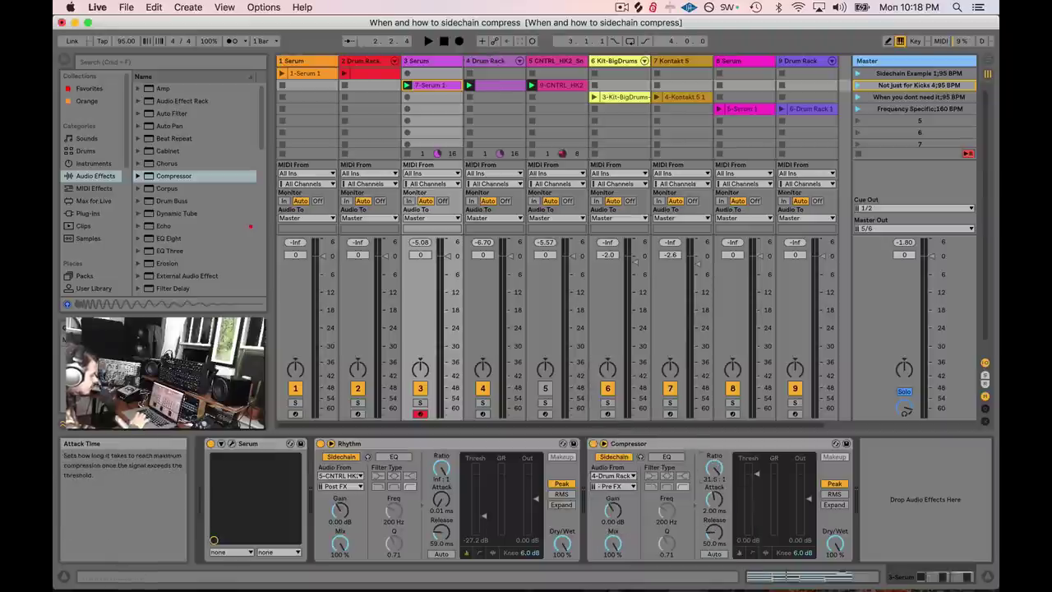
left_click_drag(714, 498, 713, 518)
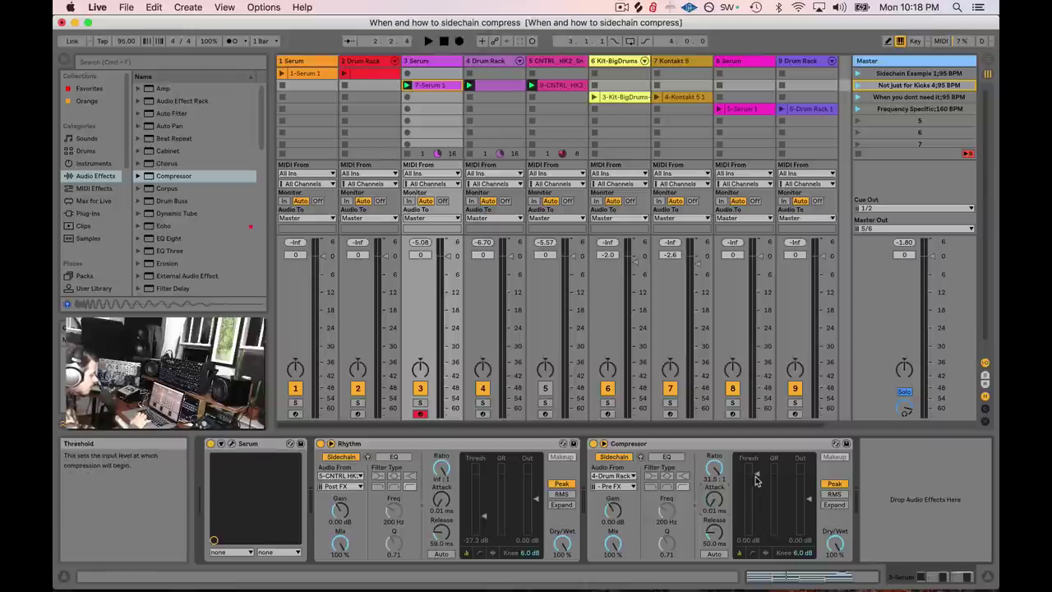
key("space")
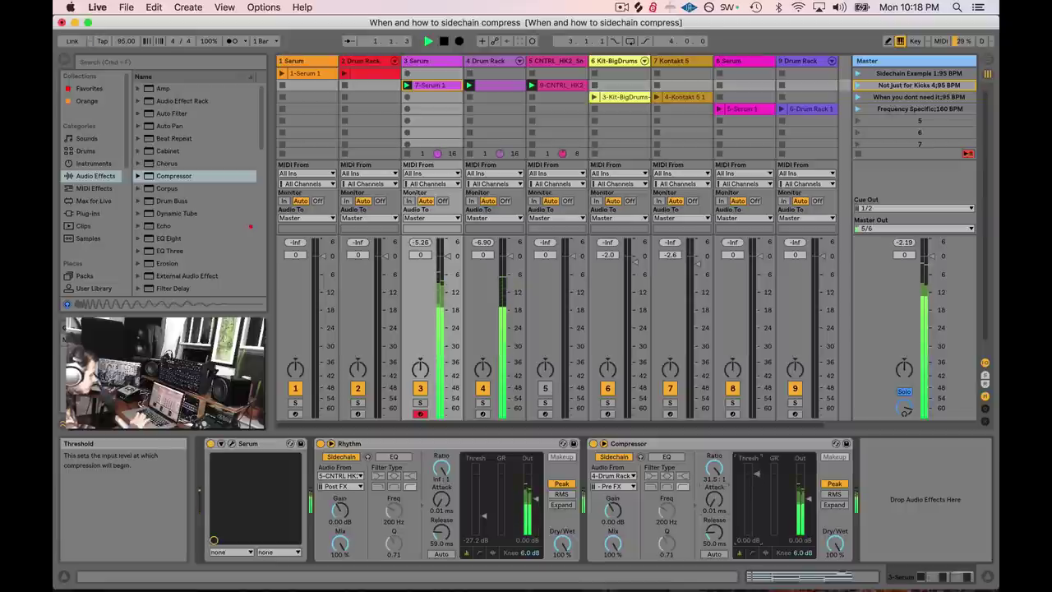
left_click_drag(757, 481, 757, 510)
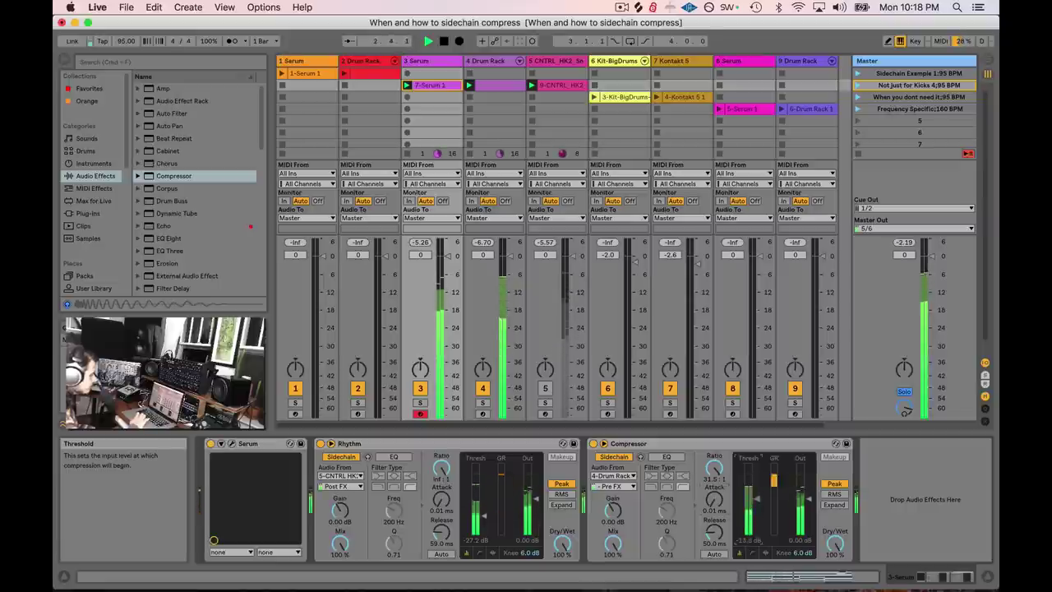
- Bypass and re-enable the snare-triggered Compressor while playing the loop to compare its effect, leaving it enabled
left_click(594, 444)
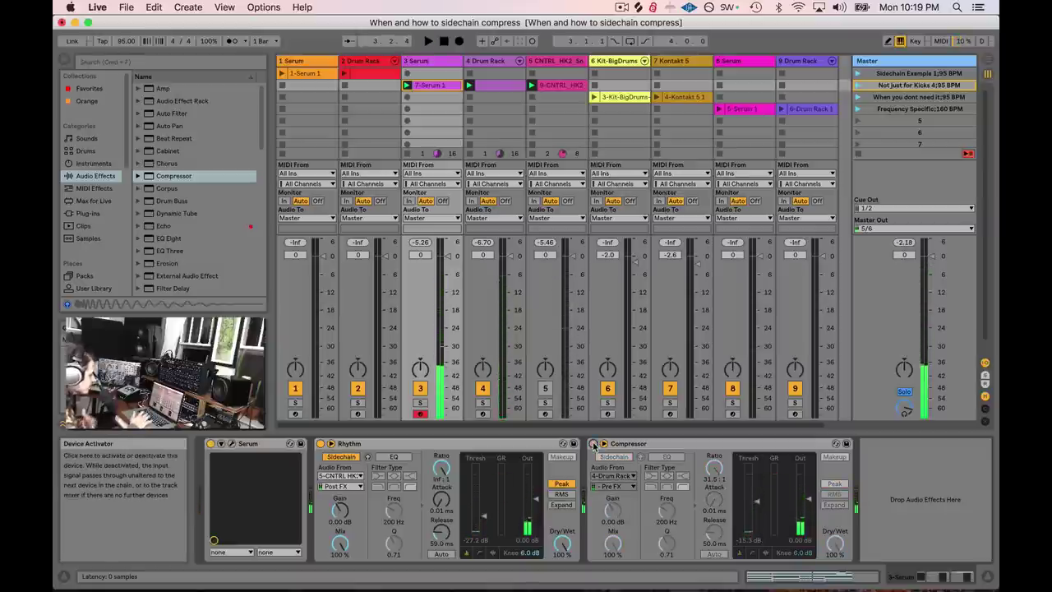
key("space")
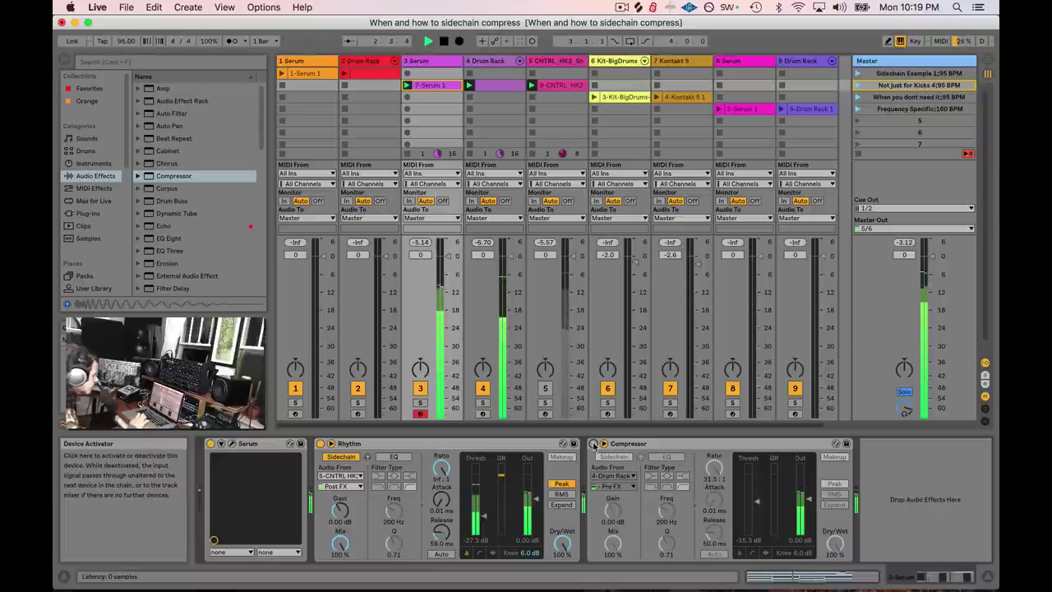
left_click(594, 444)
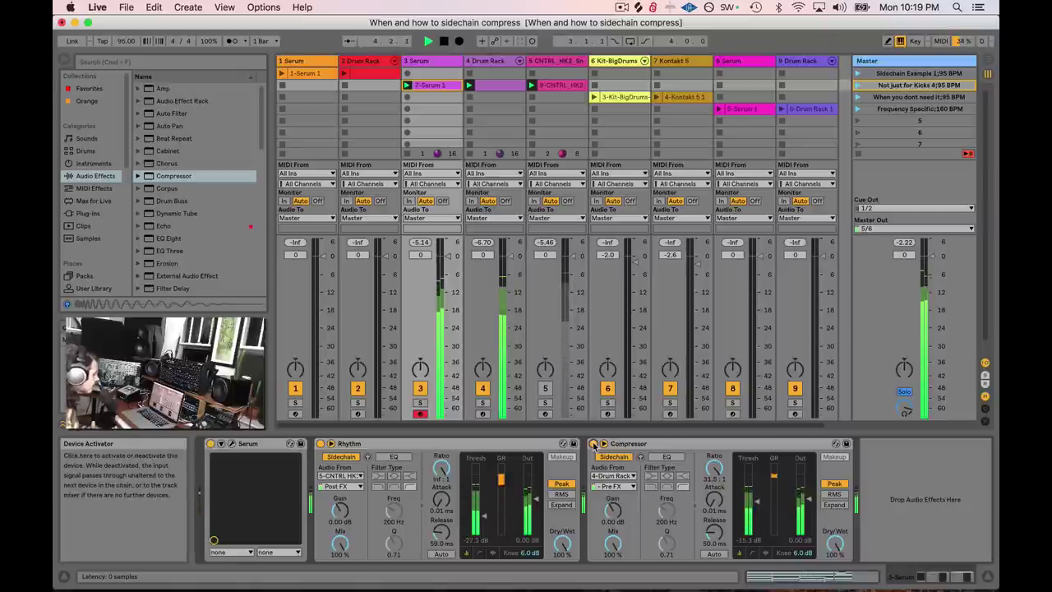
key("space")
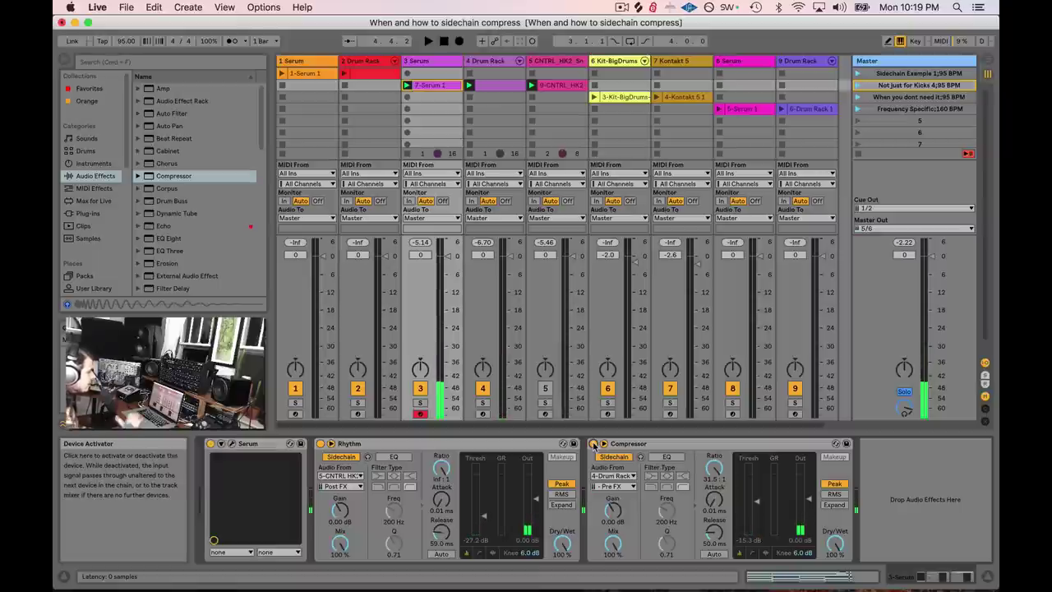
- Launch the When you dont need it scene to hear it, and view the devices on 6 Kit-BigDrums and 7 Kontakt 5
left_click(920, 98)
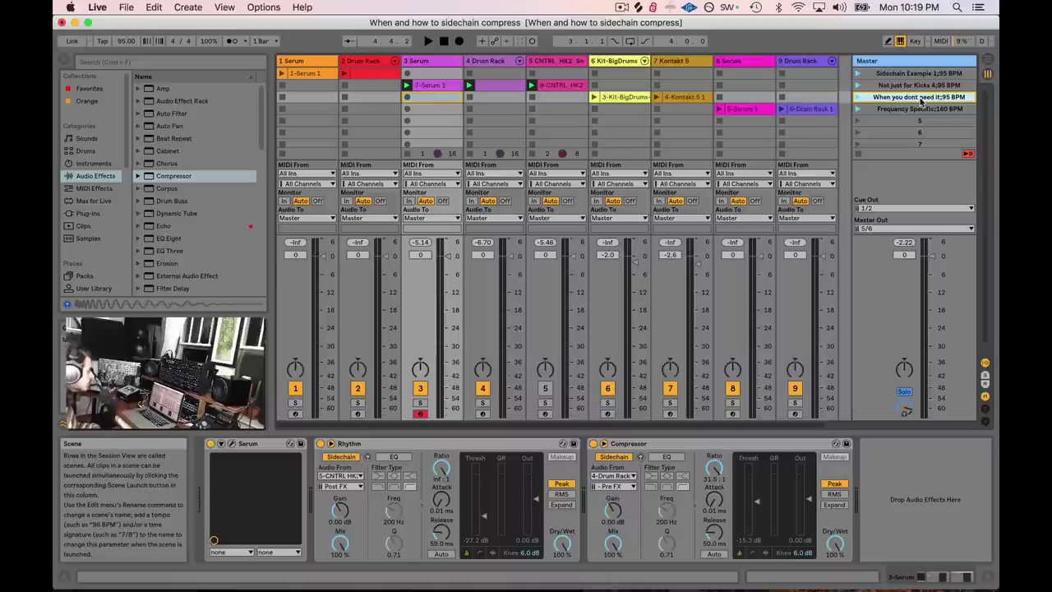
left_click(857, 97)
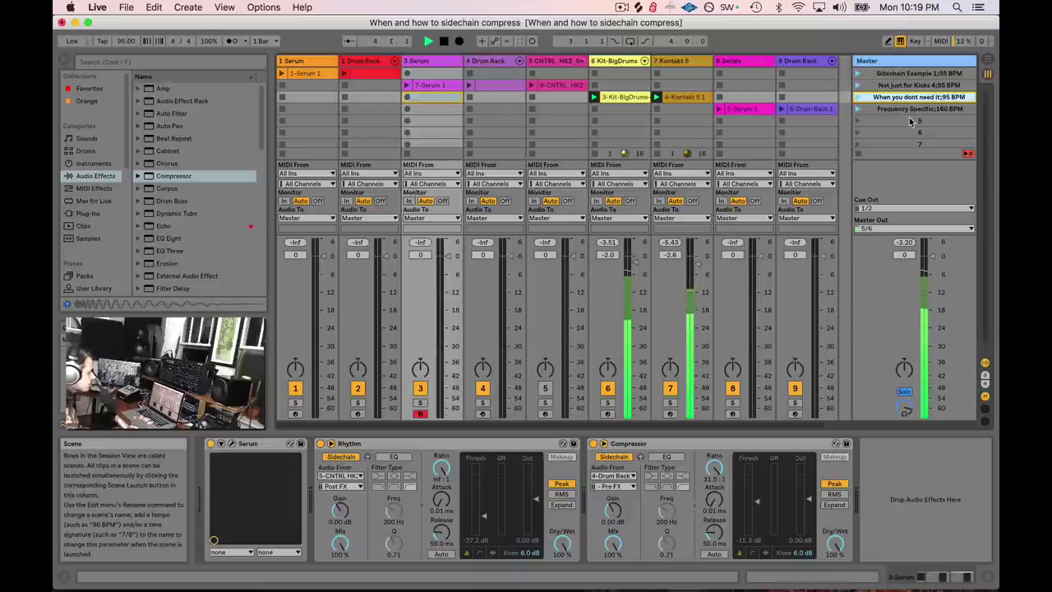
left_click(619, 61)
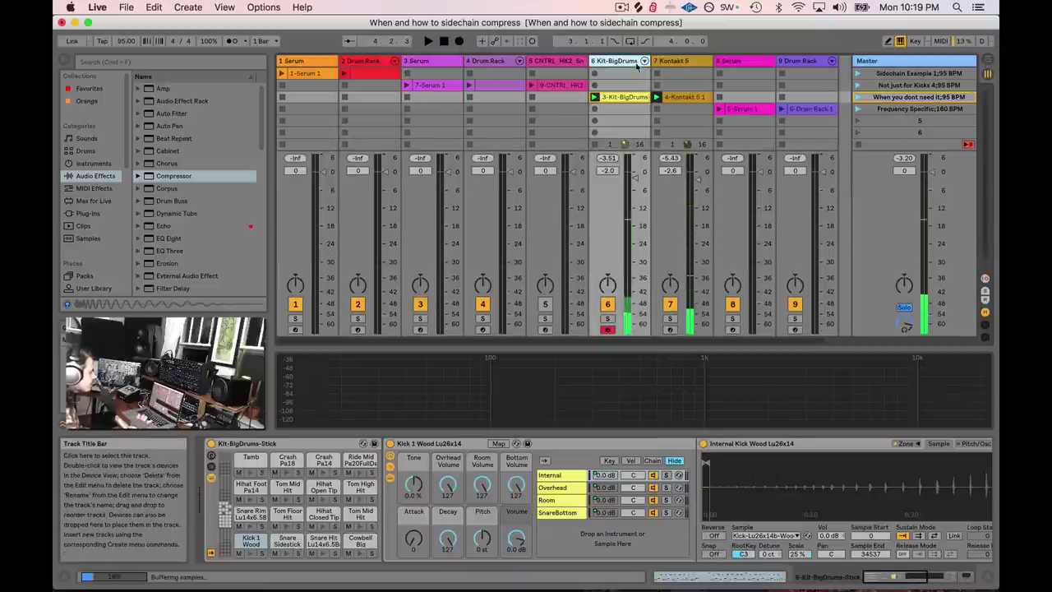
left_click(669, 62)
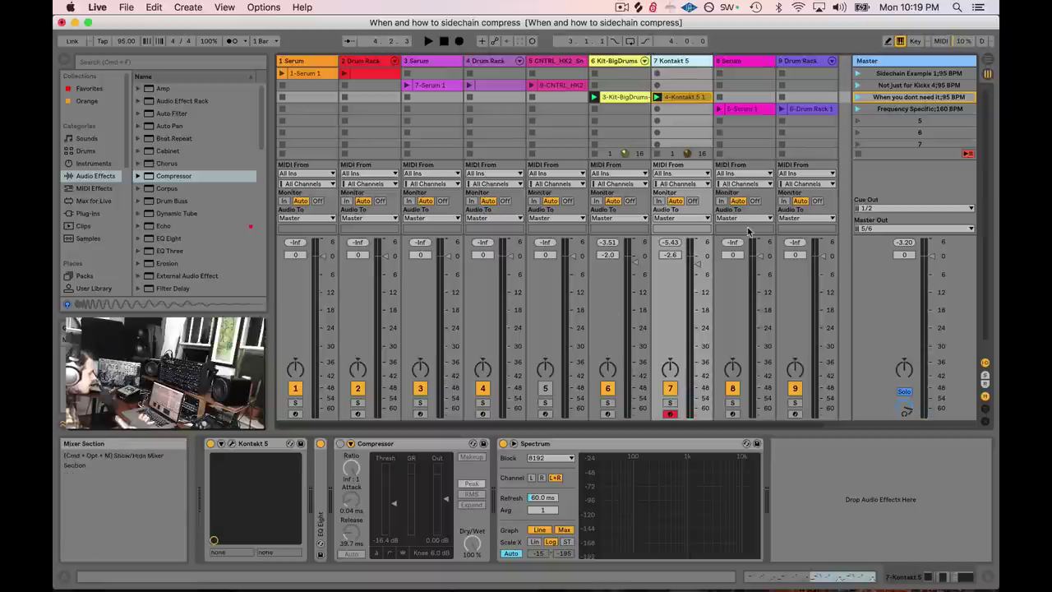
key("space")
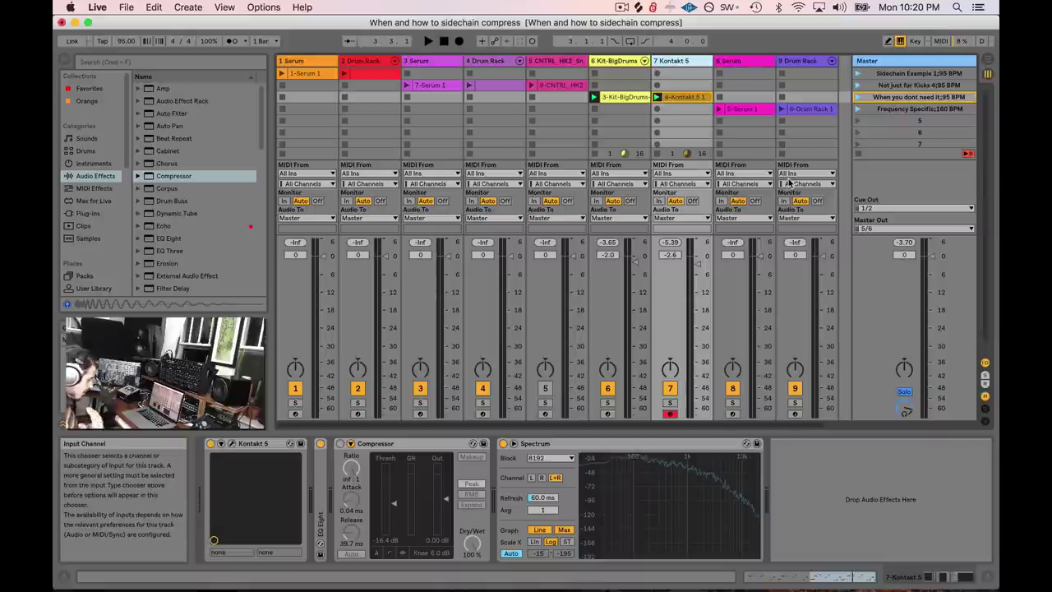
- Expand the Spectrum display and play the scene to compare the frequency content of 6 Kit-BigDrums and 7 Kontakt 5
left_click(616, 60)
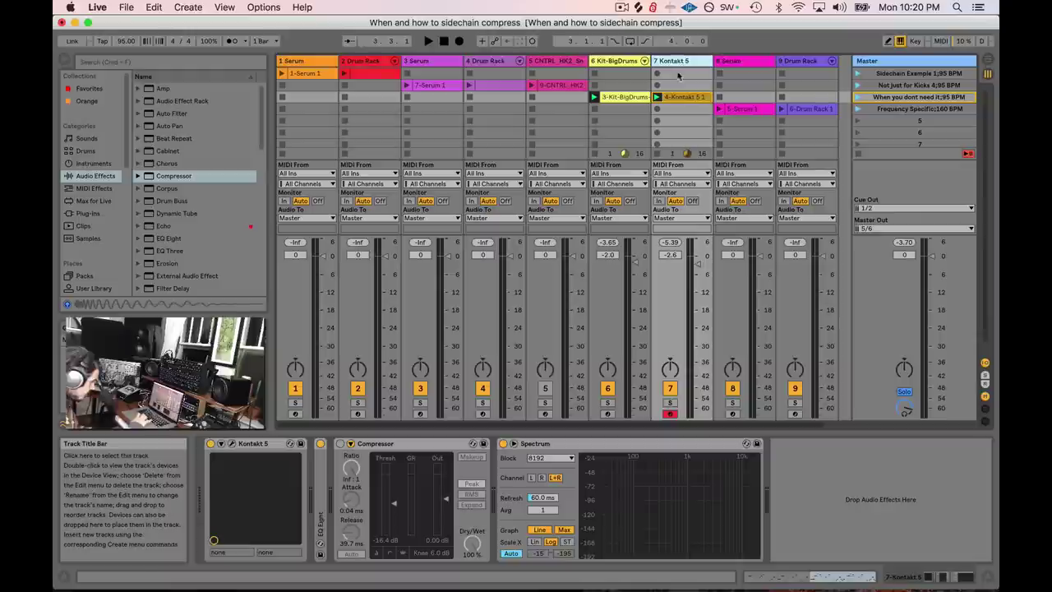
left_click(664, 331)
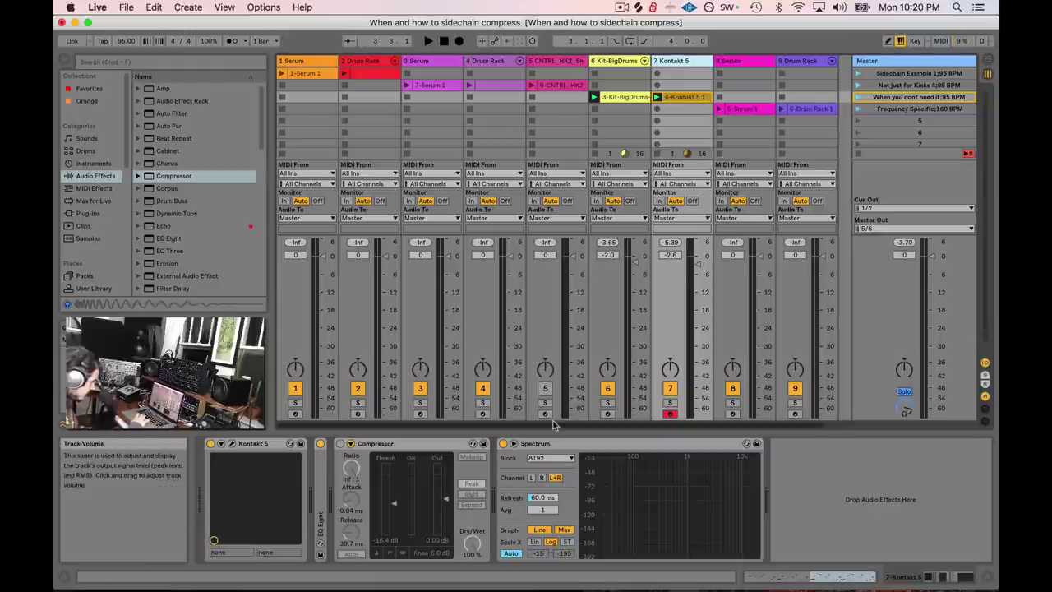
left_click(757, 443)
left_click(617, 61)
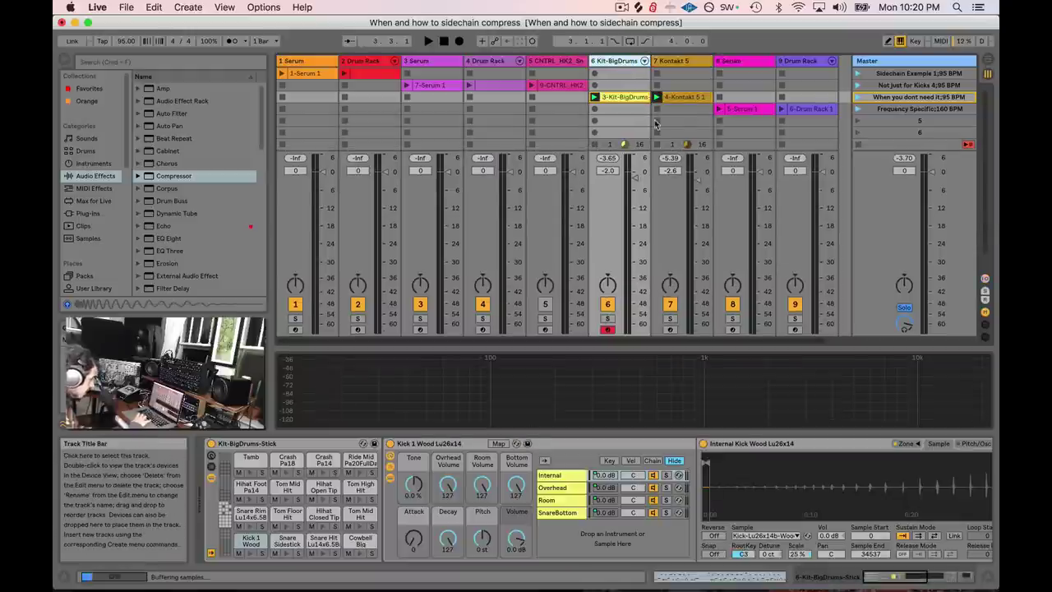
key("space")
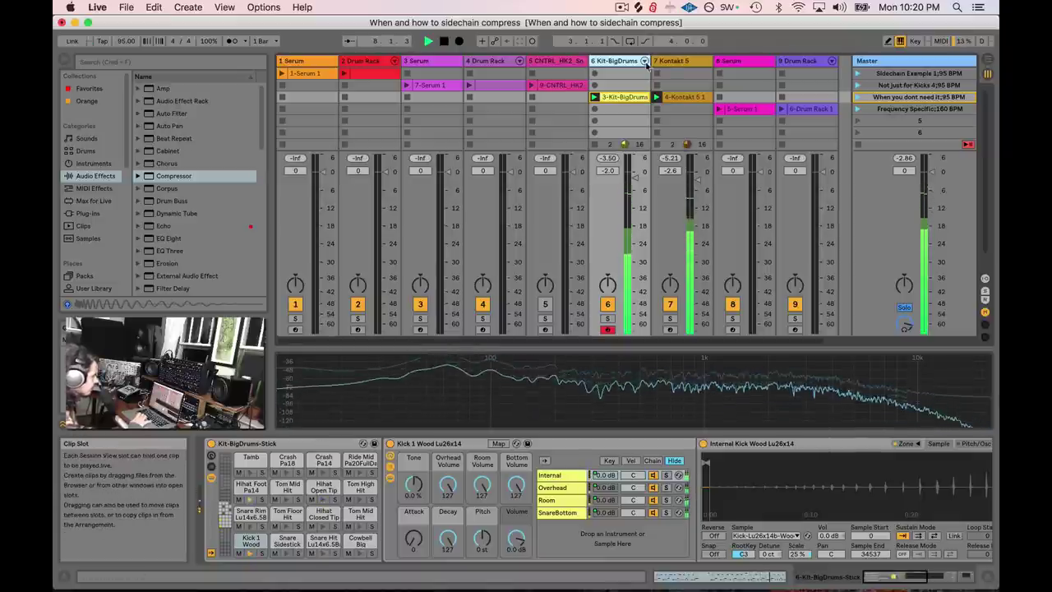
left_click(667, 61)
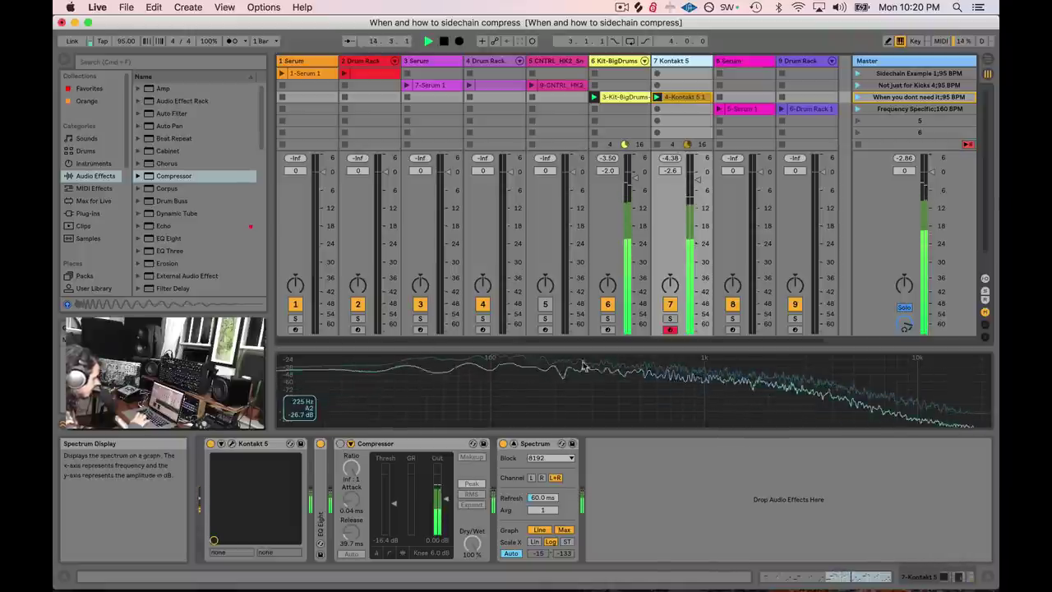
key("space")
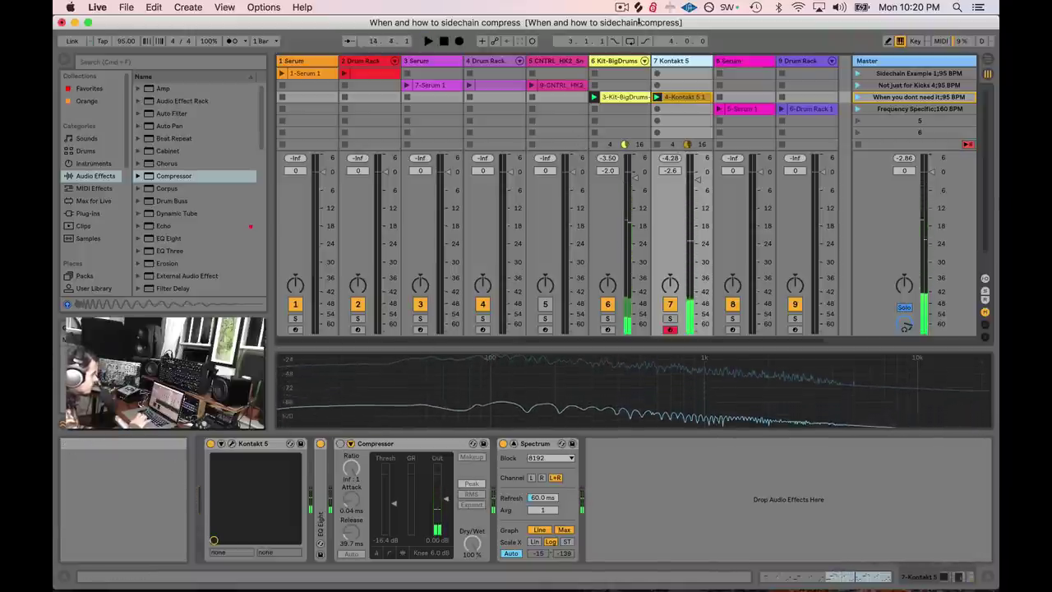
- Show the sidechain settings of the 7 Kontakt 5 Compressor and play the scene with that Compressor bypassed
left_click(612, 238)
left_click(674, 70)
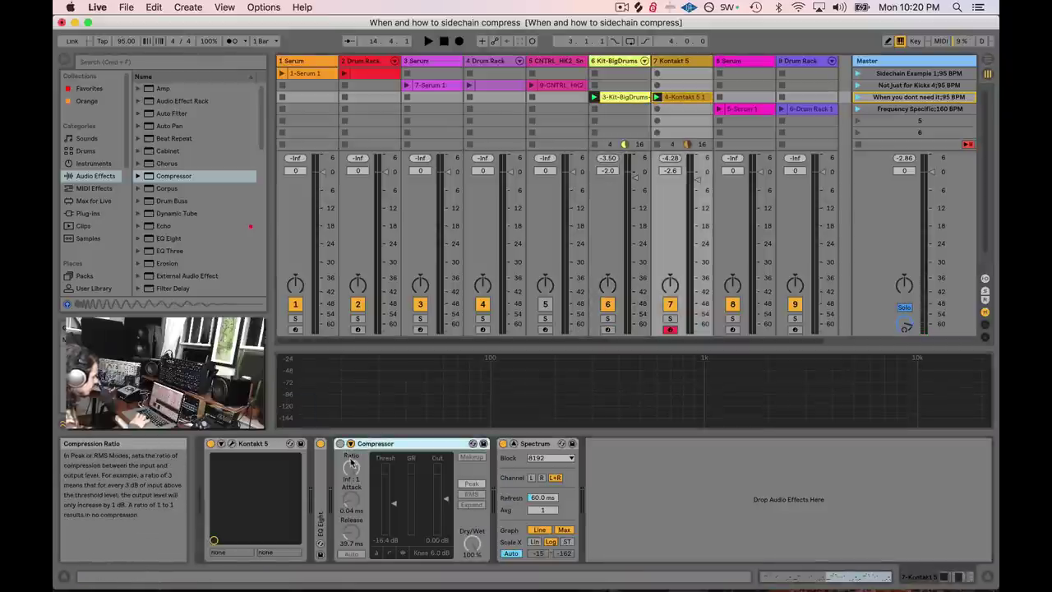
left_click(350, 444)
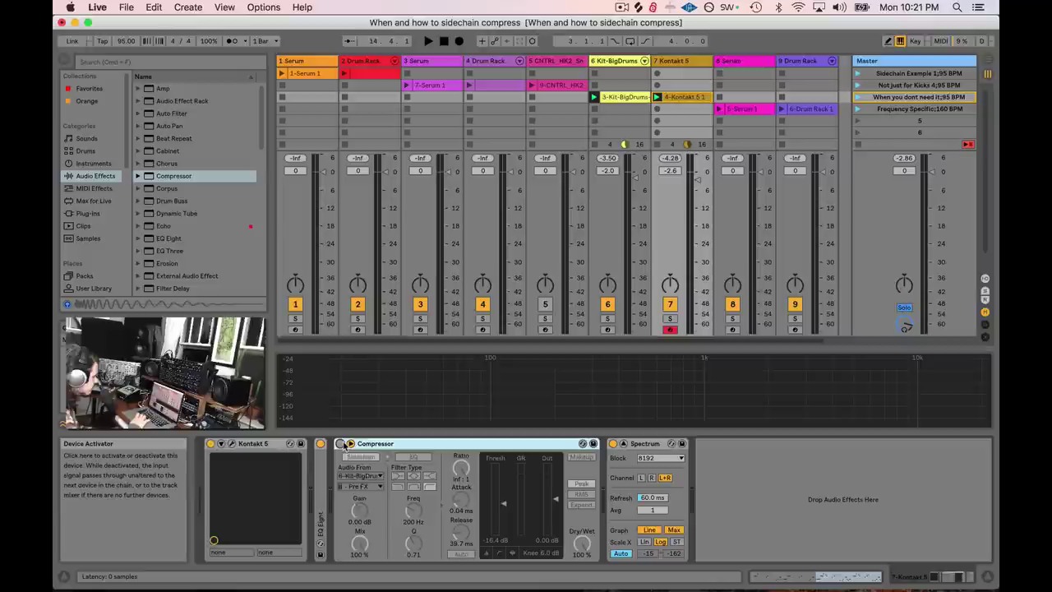
left_click(359, 456)
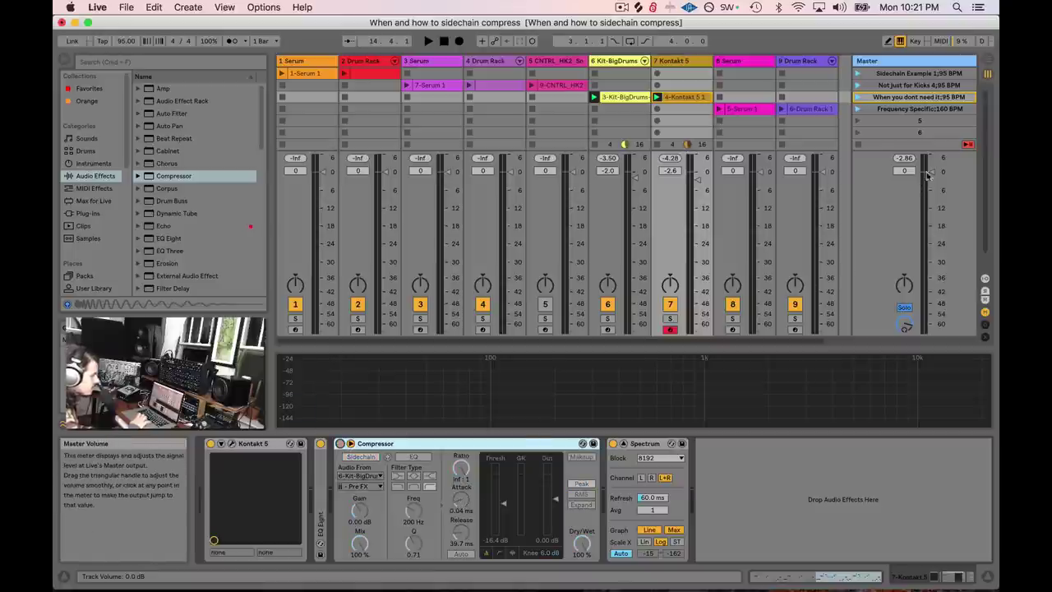
key("space")
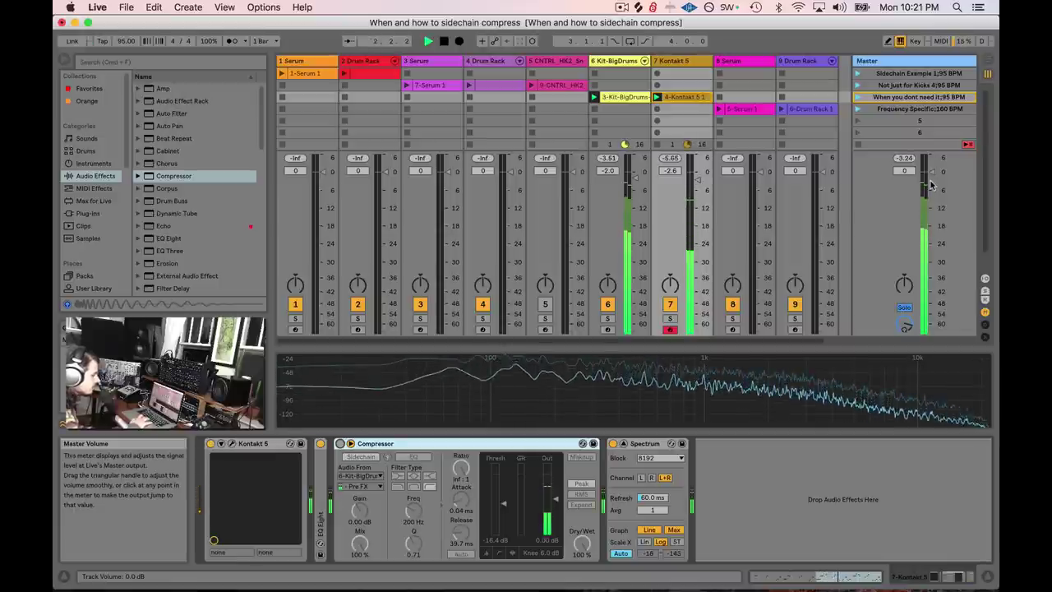
key("space")
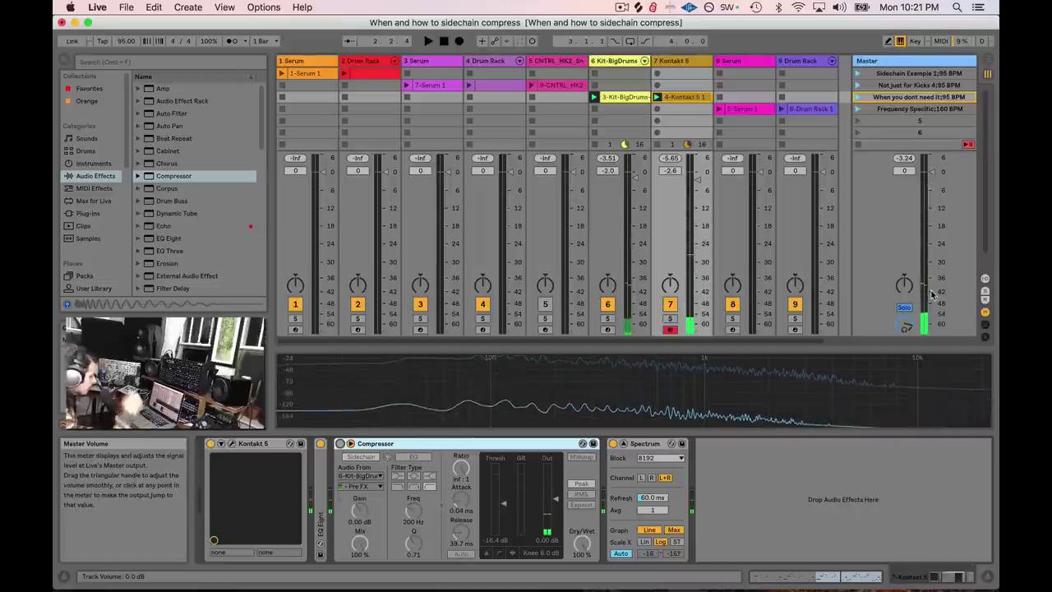
- Enable the 7 Kontakt 5 Compressor and play the scene to hear its sidechain effect, toggling it and leaving it enabled
left_click(339, 443)
key("space")
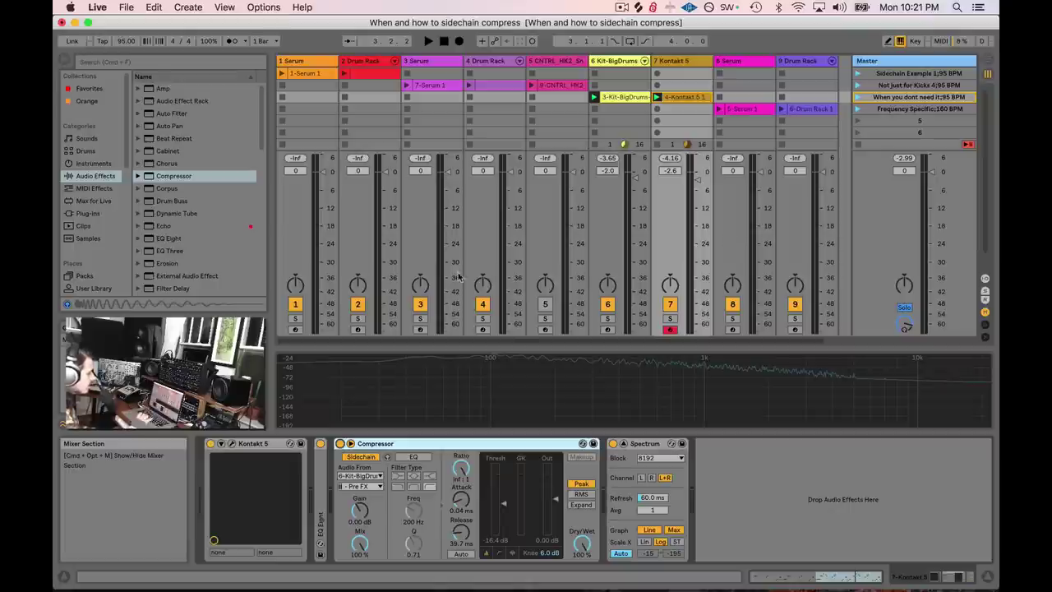
left_click(340, 444)
left_click(340, 444)
left_click(340, 444)
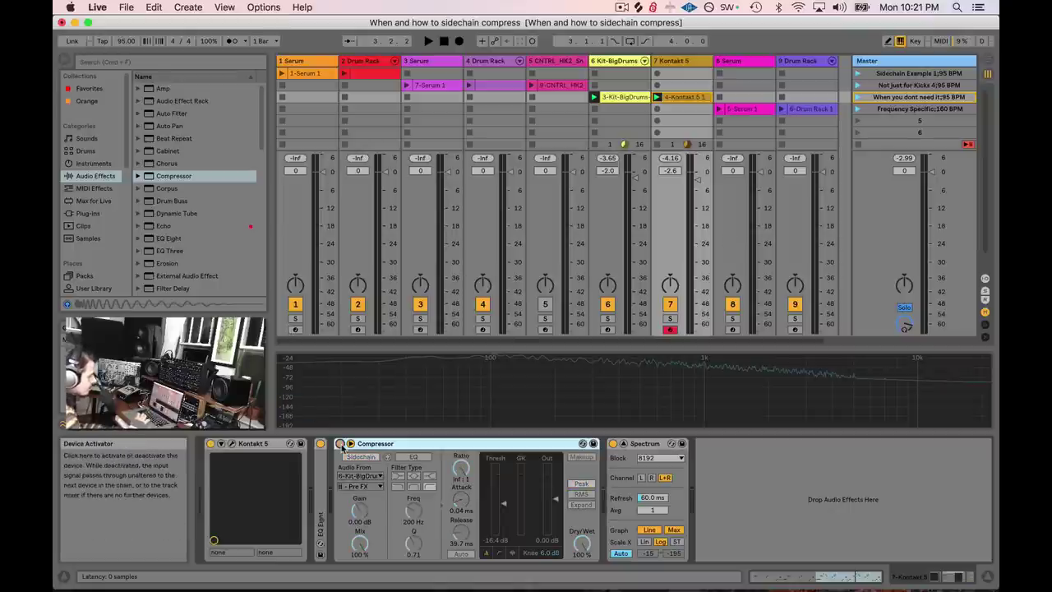
left_click(341, 443)
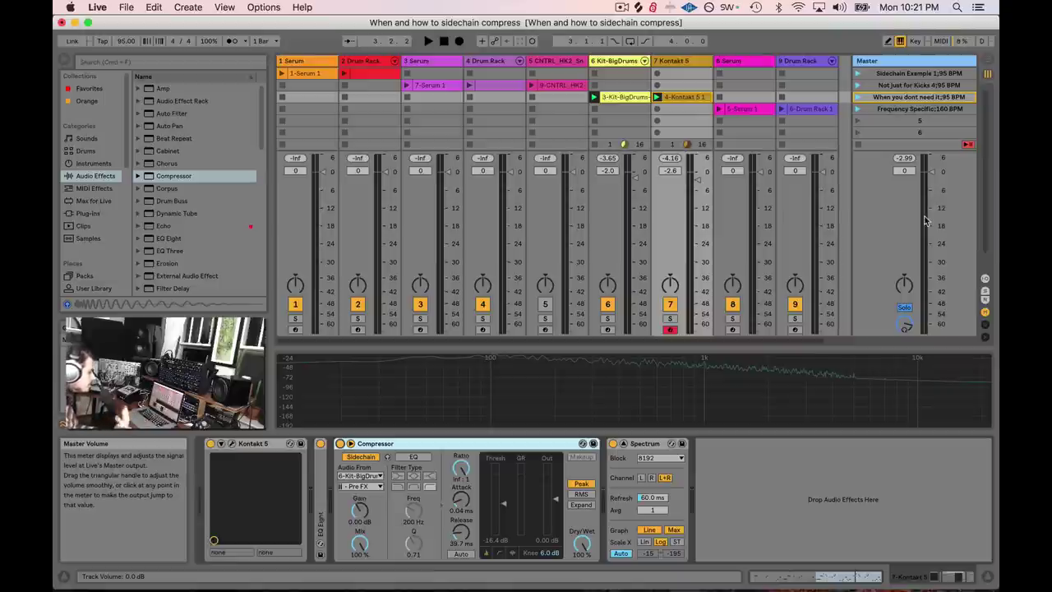
- Select the Frequency Specific scene, view the 8 Serum and 9 Drum Rack devices, and bypass the Frequency Splitter on 8 Serum
left_click(892, 111)
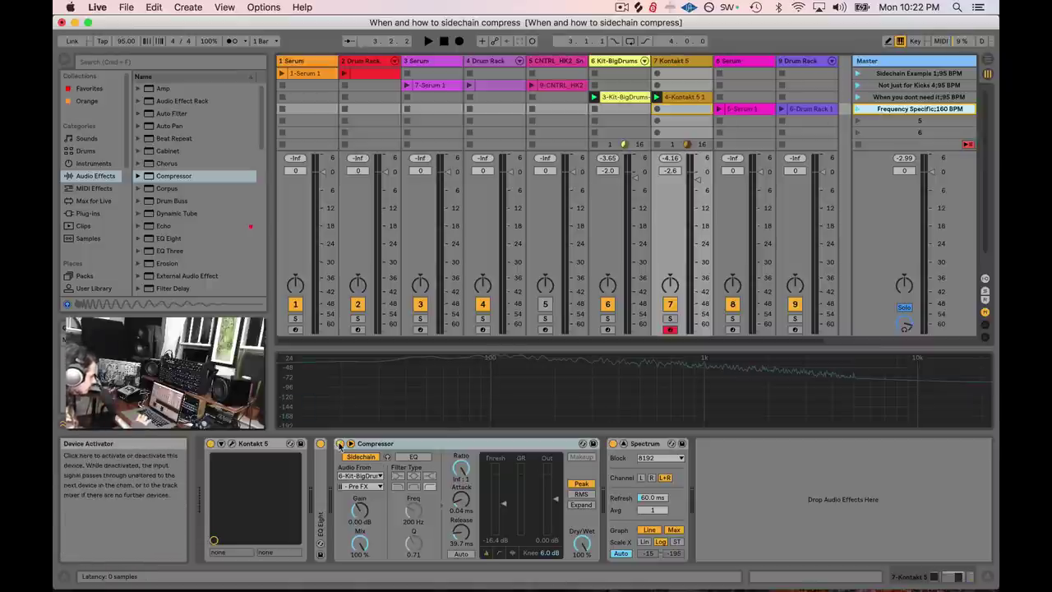
left_click(746, 62)
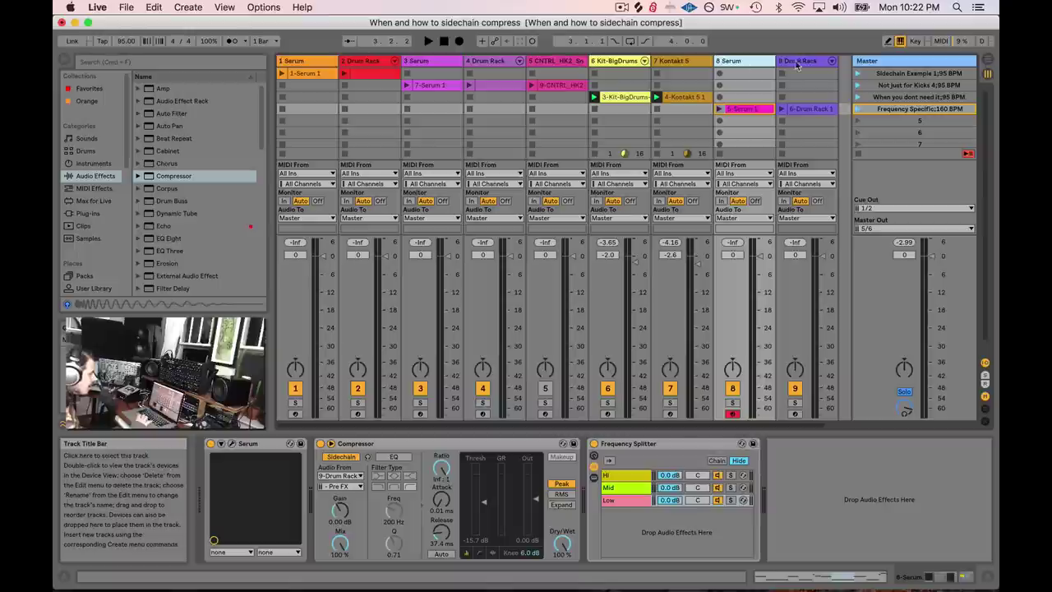
left_click(797, 65)
left_click(756, 65)
left_click(877, 112)
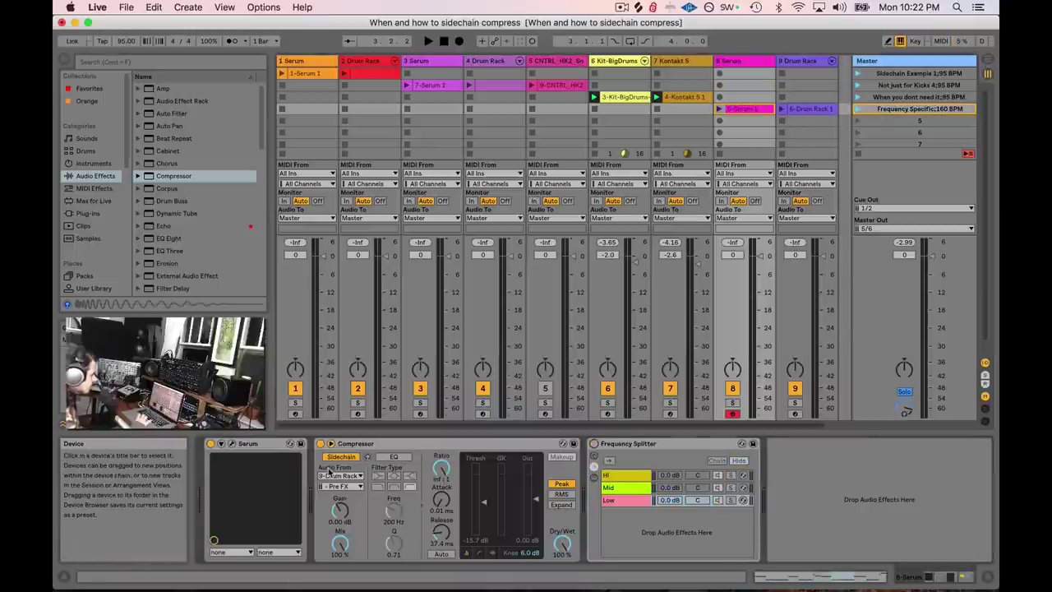
- Play the Frequency Specific scene with the Compressor on 8 Serum bypassed, and view the 9 Drum Rack and 8 Serum devices
left_click(860, 112)
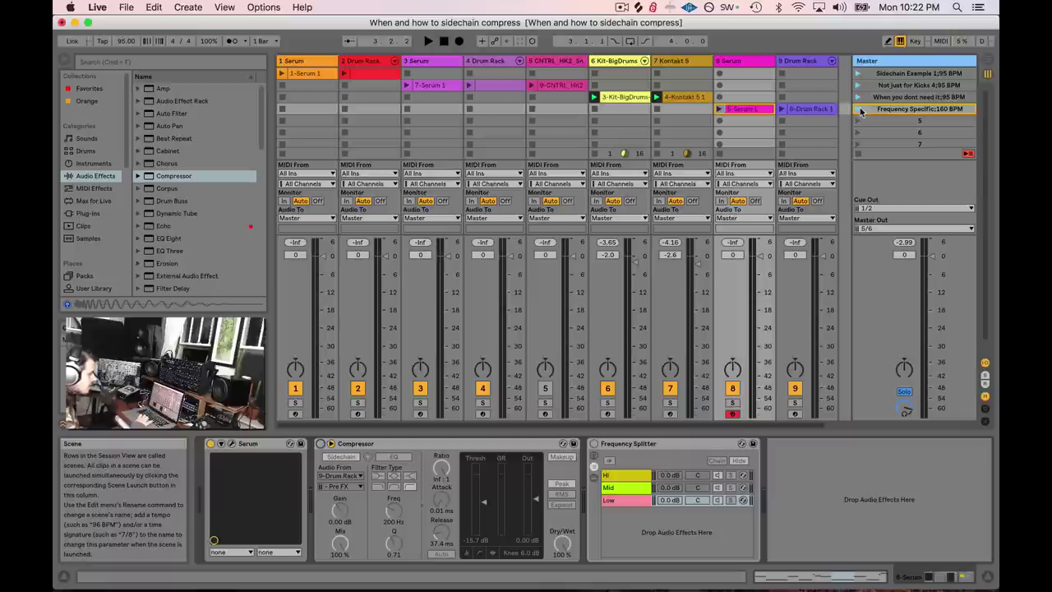
left_click(860, 110)
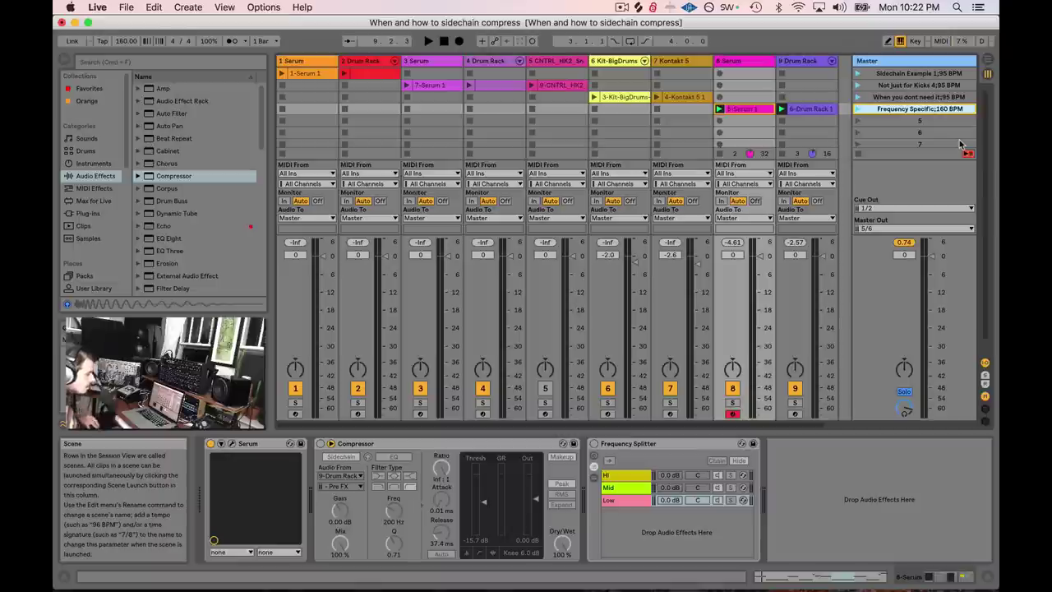
left_click(807, 59)
left_click(768, 63)
left_click(815, 64)
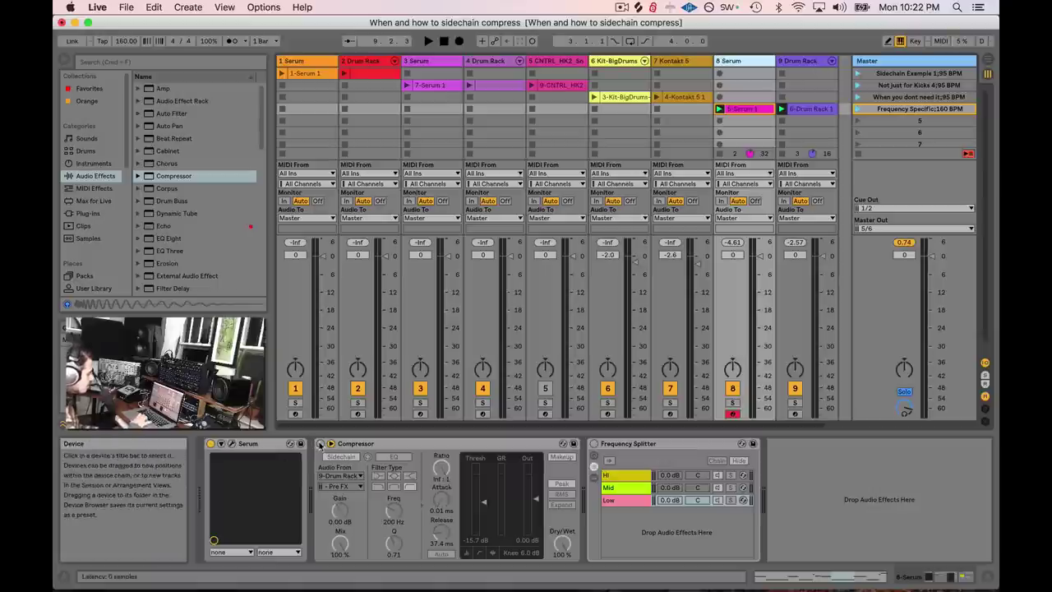
- Enable the Compressor on 8 Serum and play the scene to hear full-band sidechaining, toggling the Compressor and leaving it enabled
left_click(424, 338)
key("space")
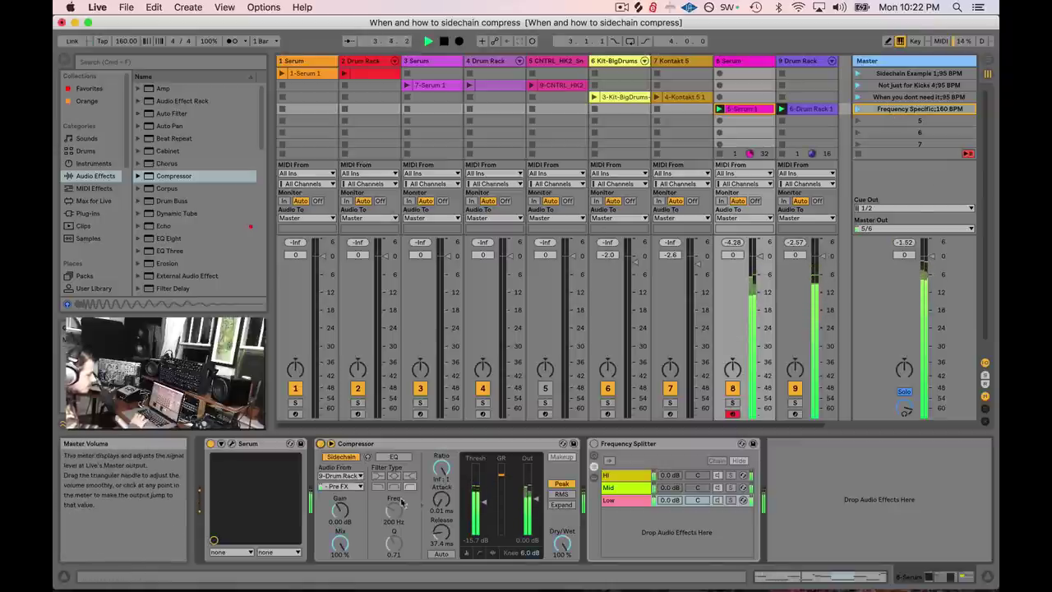
left_click(320, 443)
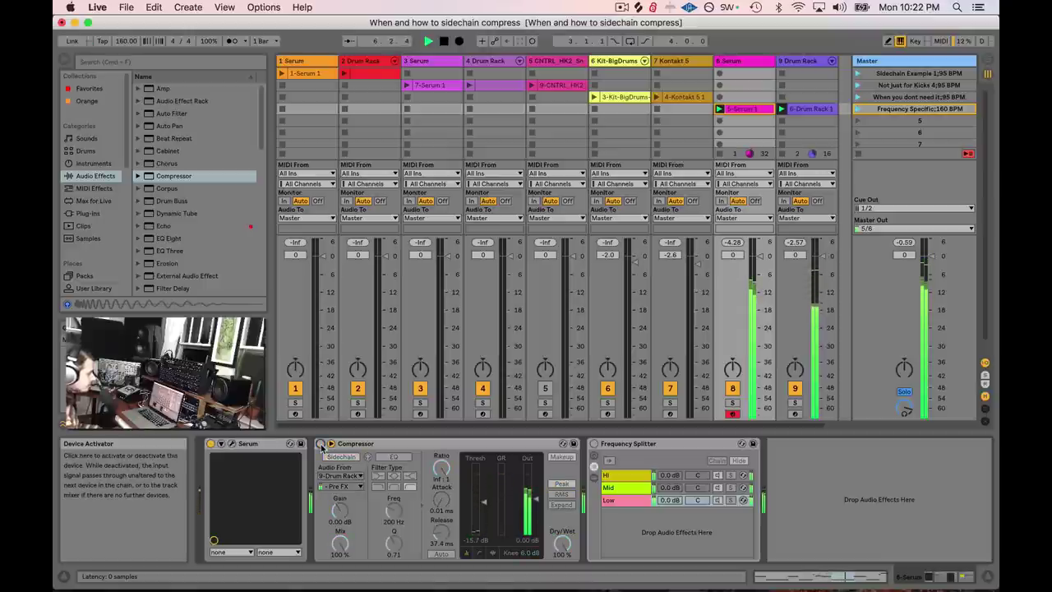
left_click(321, 444)
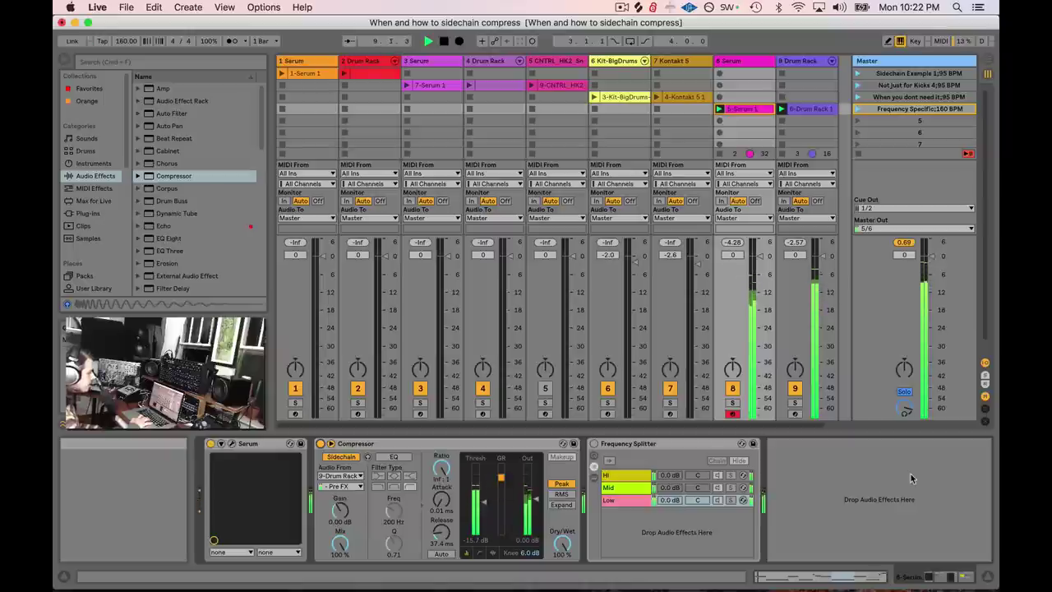
key("space")
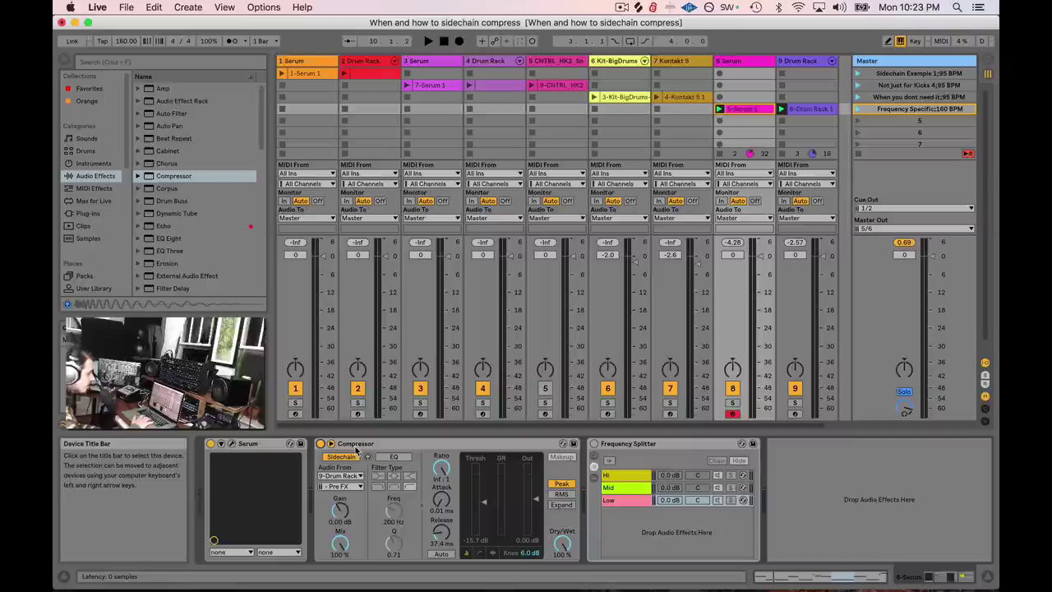
key("space")
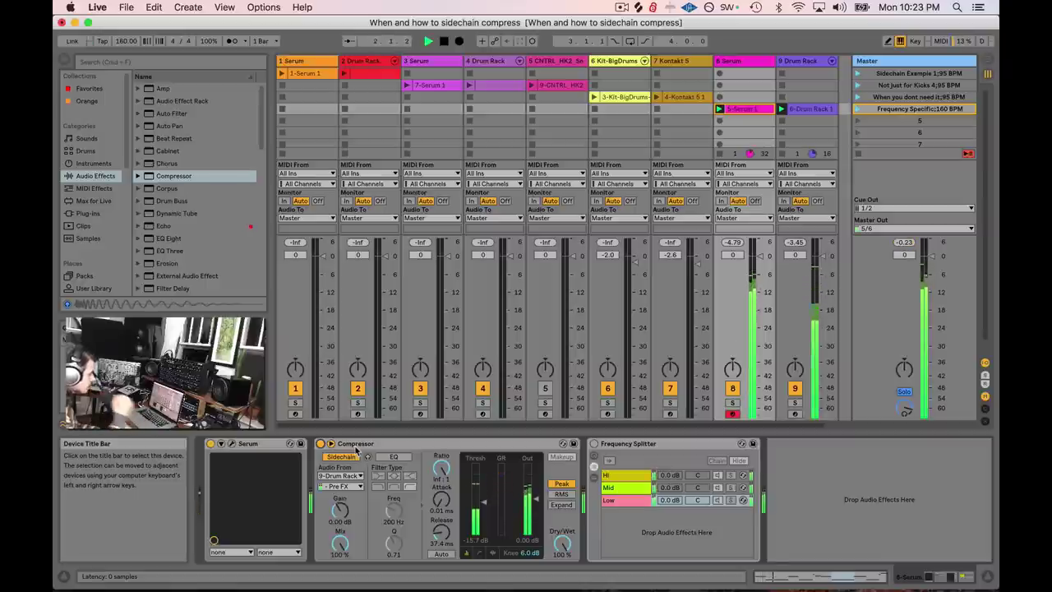
key("space")
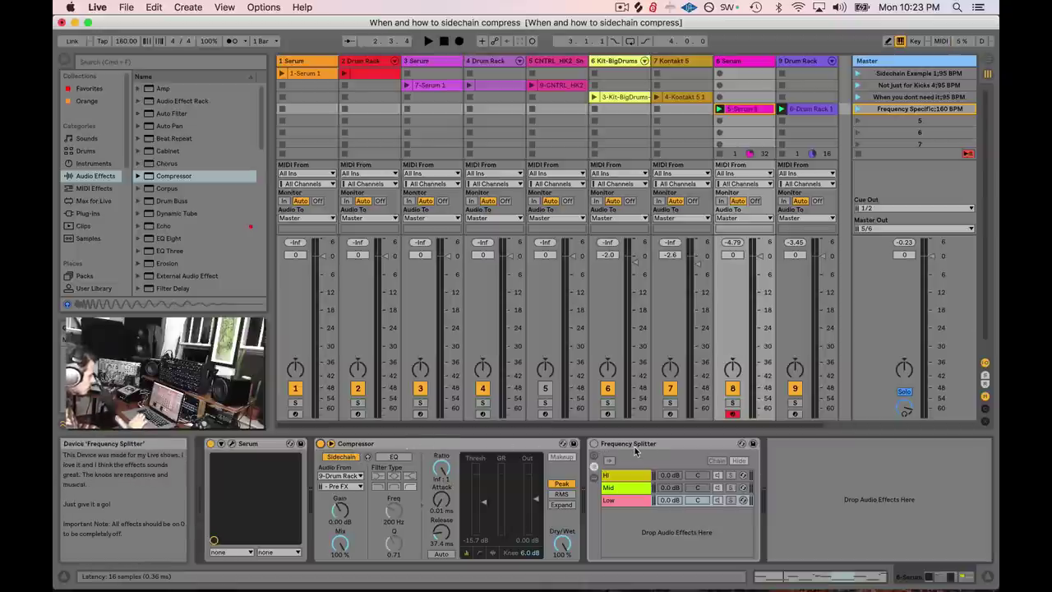
- Switch to Chrome to show the Frequency Splitter download page on Gumroad, and return to the Live set
key("ctrl+Up")
left_click(451, 340)
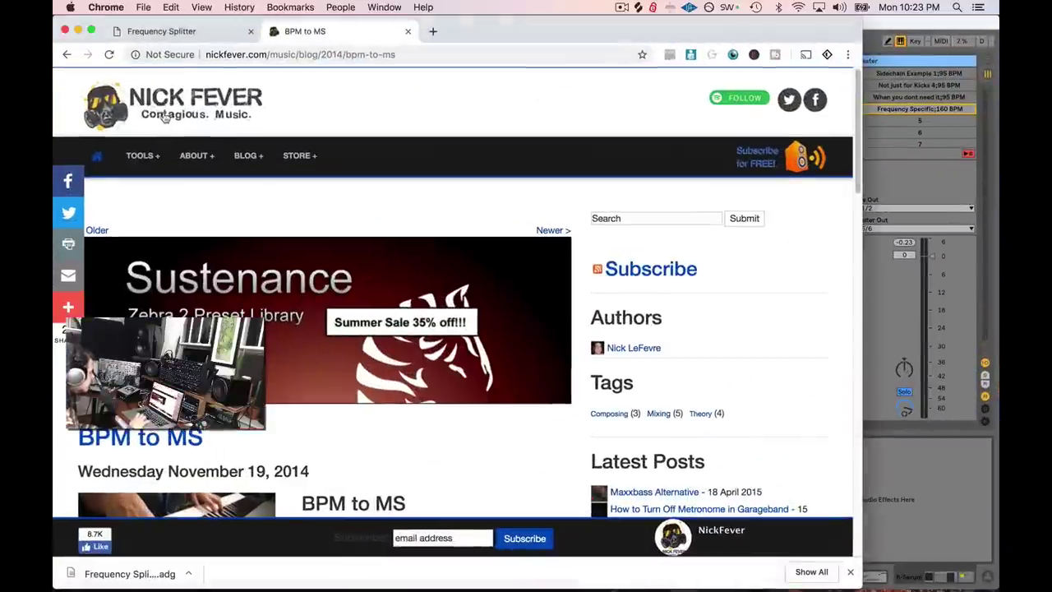
left_click(161, 31)
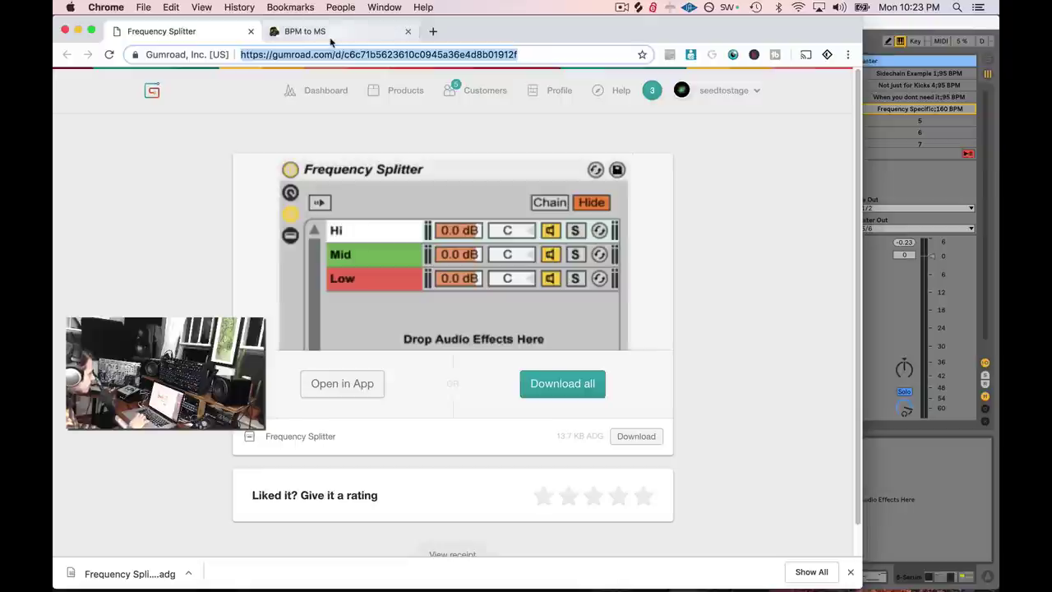
key("ctrl+Up")
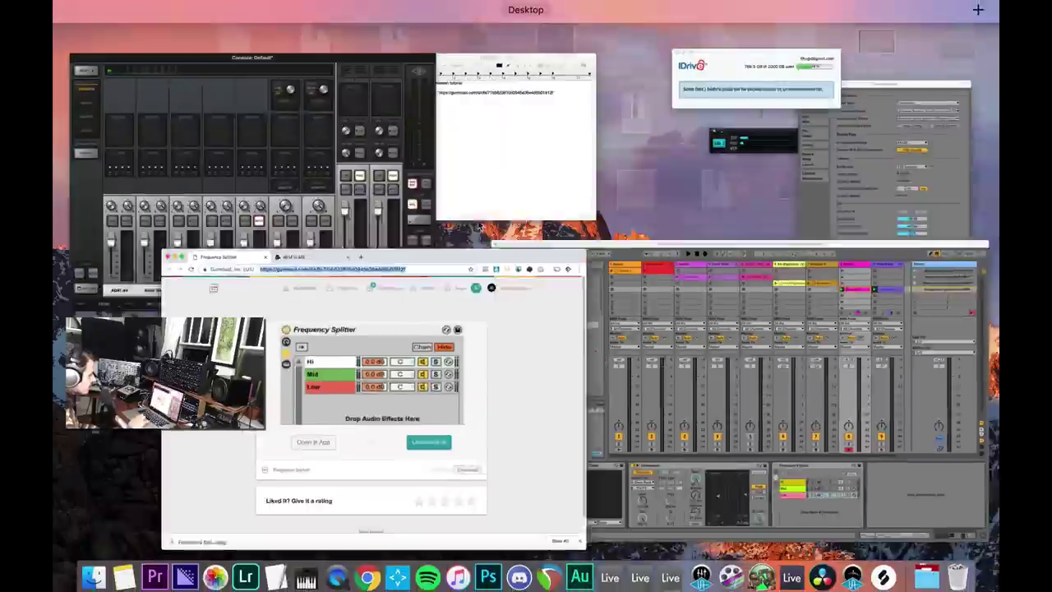
left_click(777, 367)
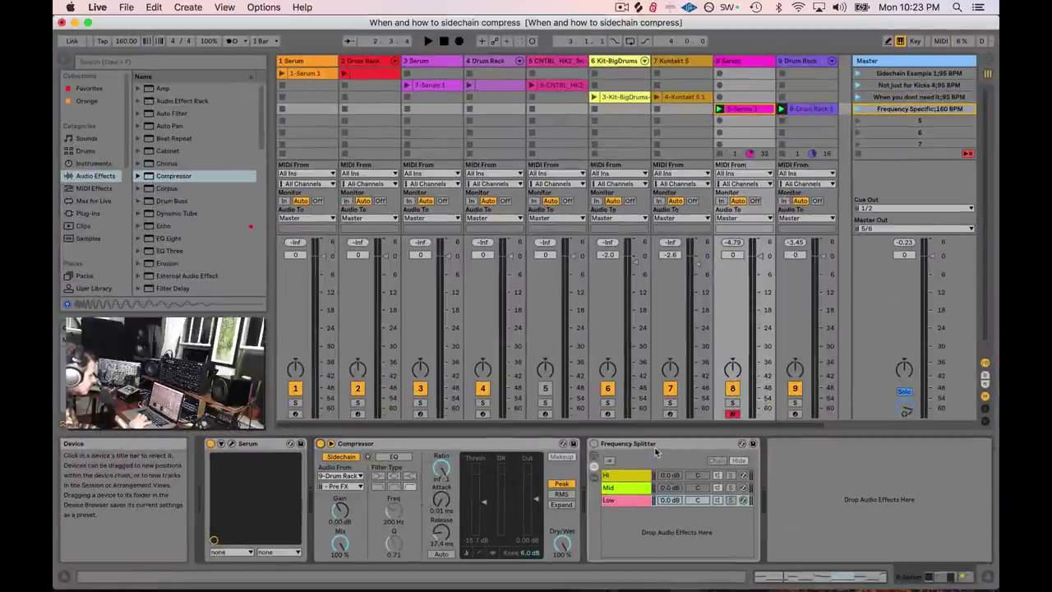
- Play the scene briefly, move the 8 Serum Compressor into the Low chain of the Frequency Splitter, and enable the rack
left_click(658, 446)
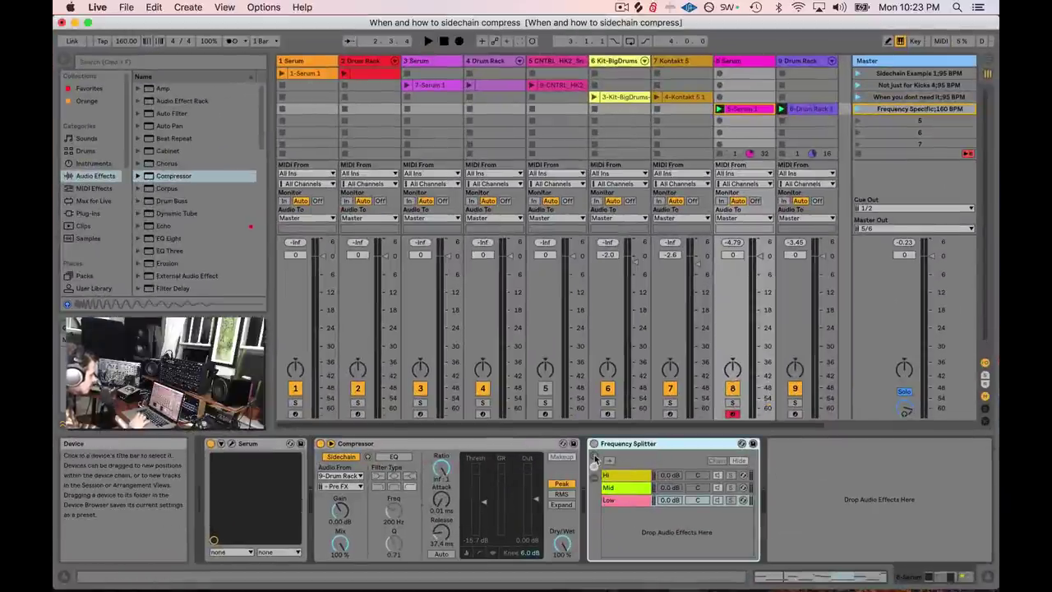
key("space")
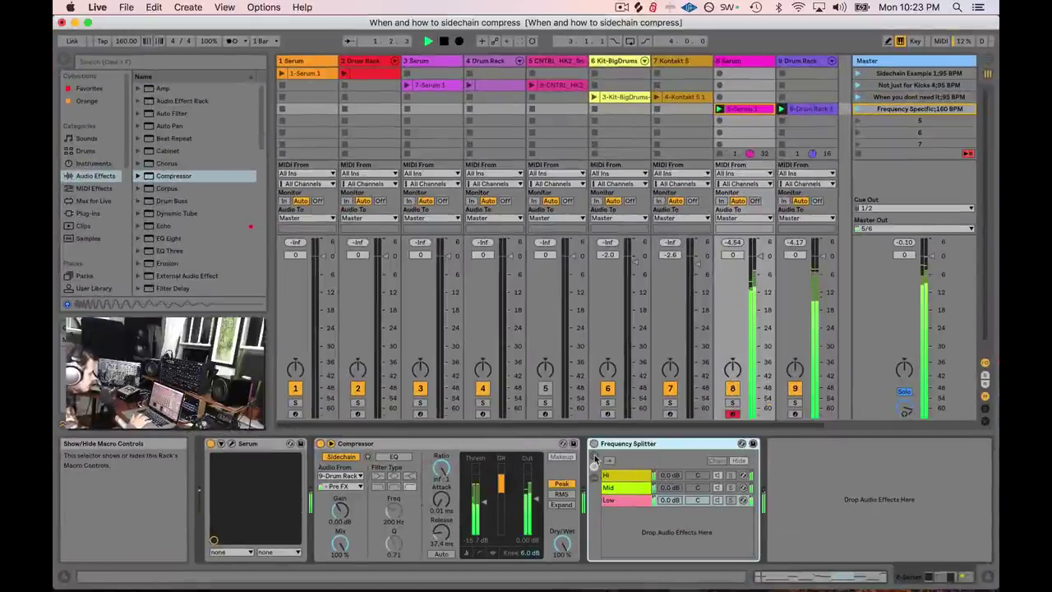
key("Left")
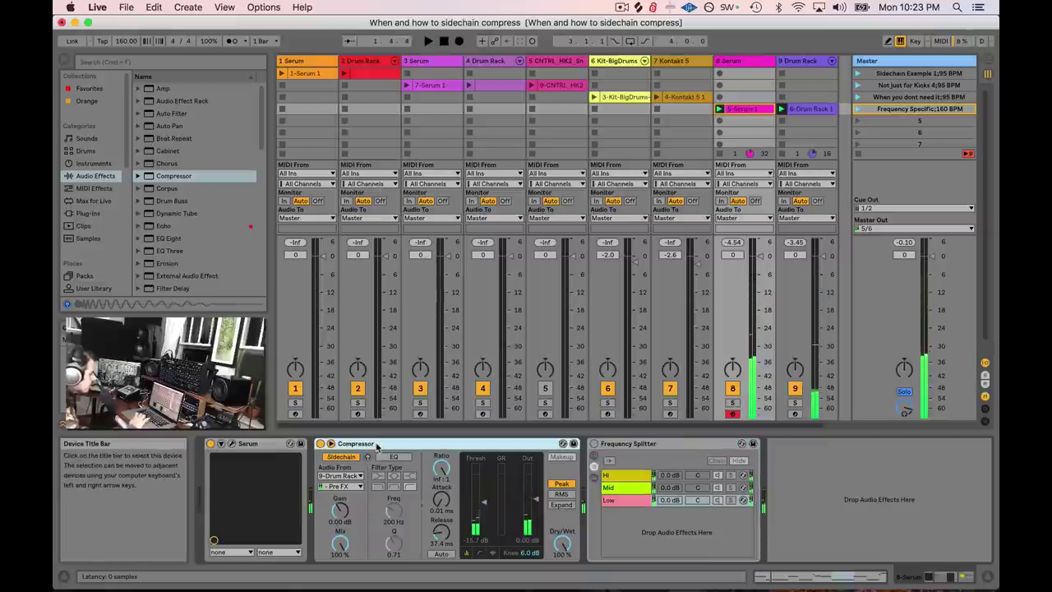
left_click(609, 498)
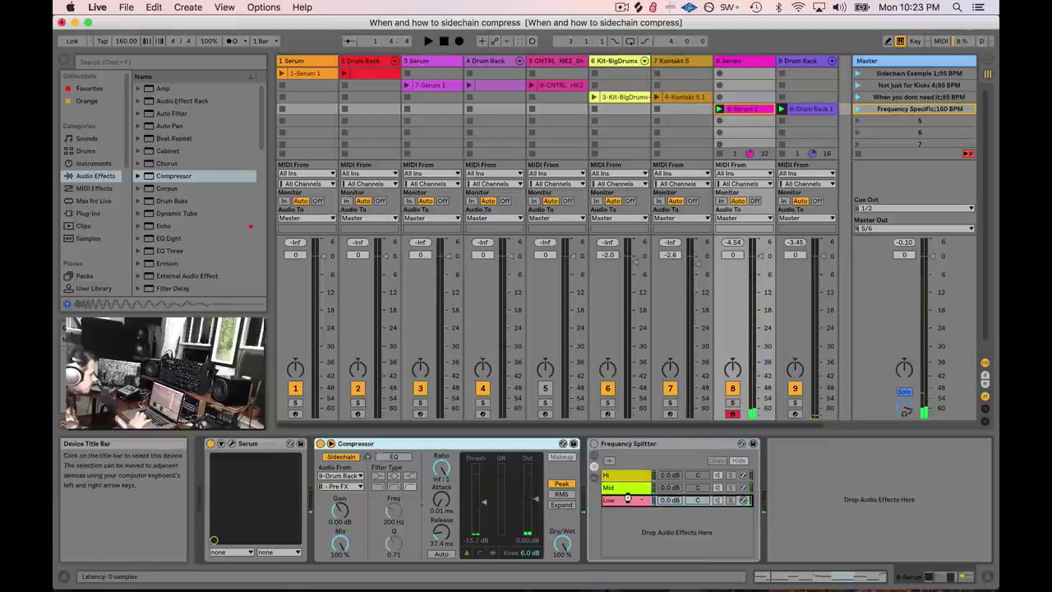
key("Delete")
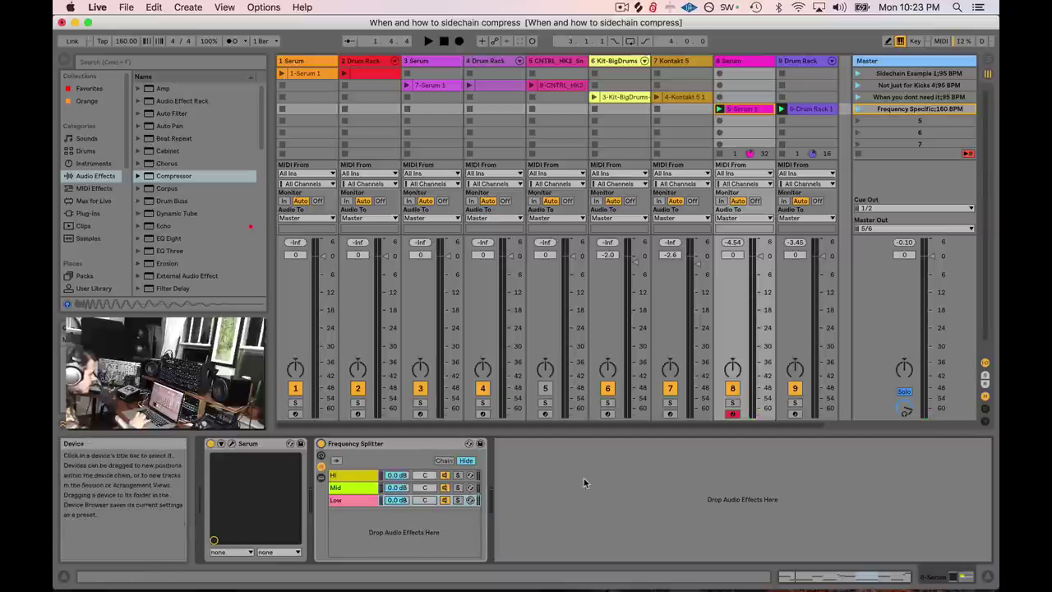
- Play the scene to hear low-band sidechaining, toggling the Frequency Splitter for comparison and leaving it enabled
key("space")
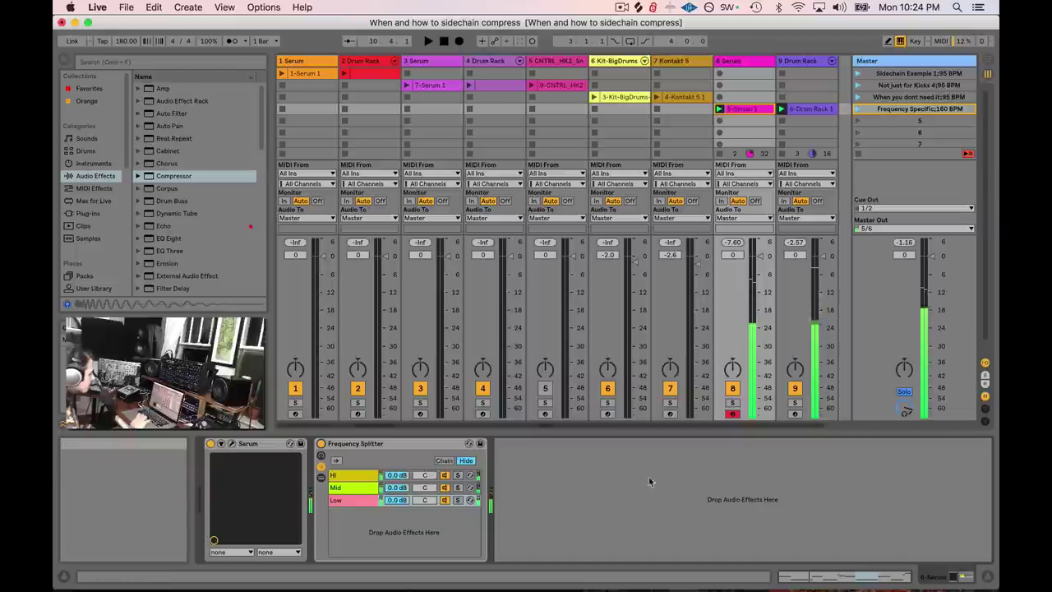
left_click(320, 444)
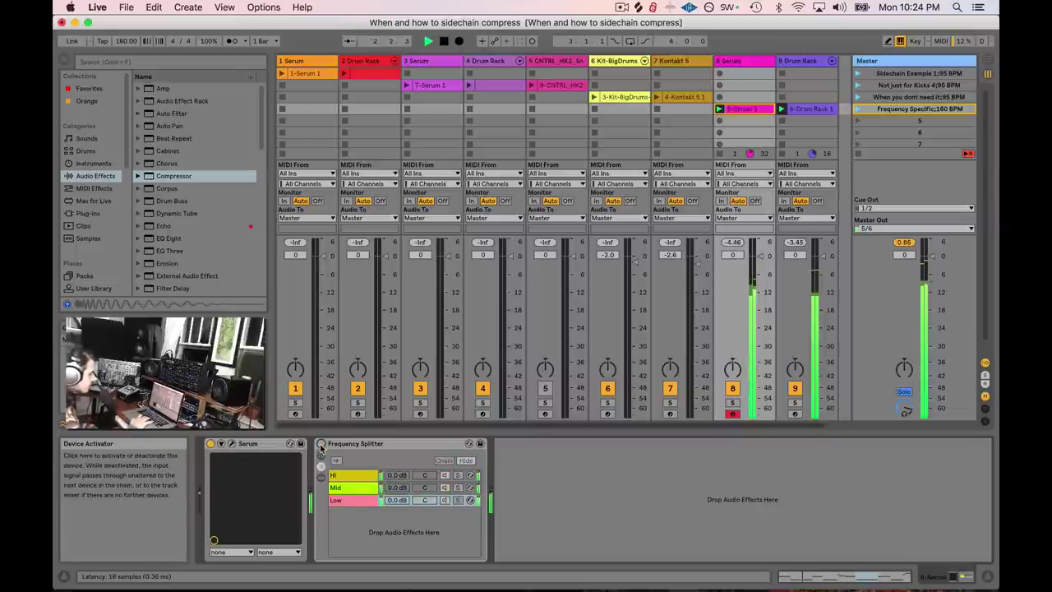
left_click(321, 444)
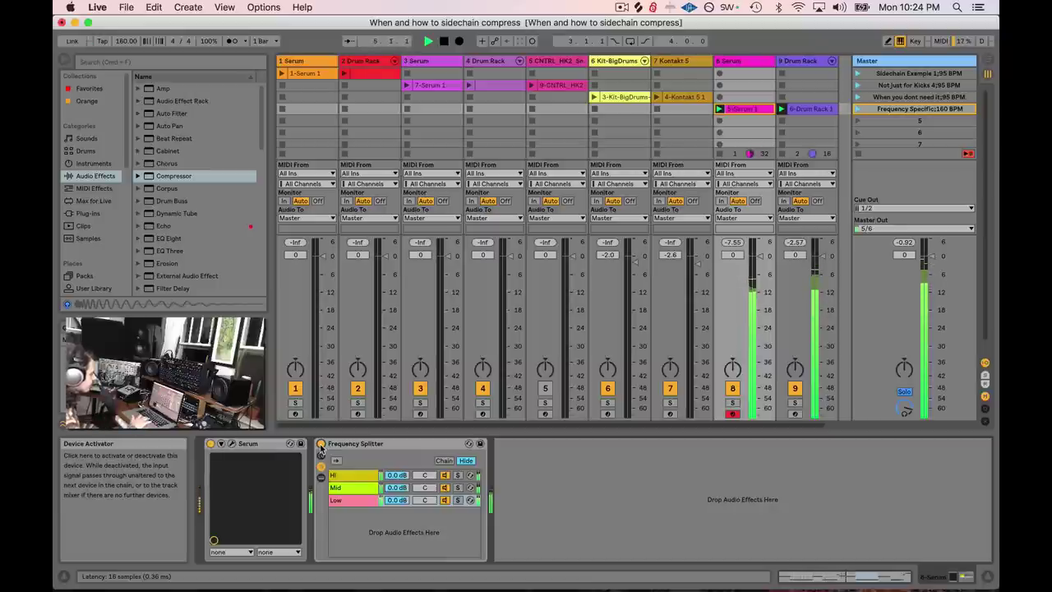
key("space")
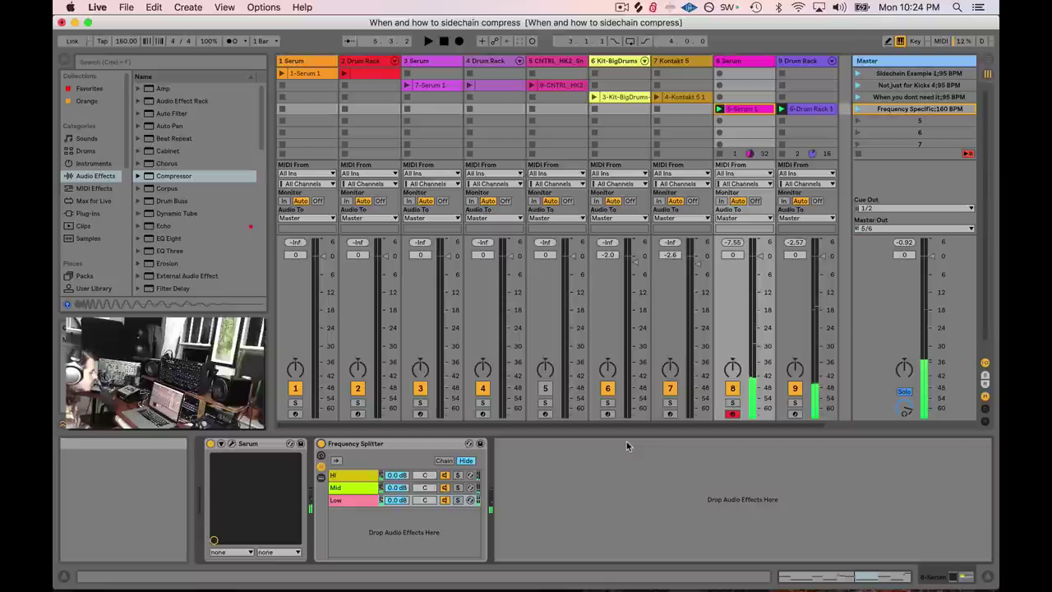